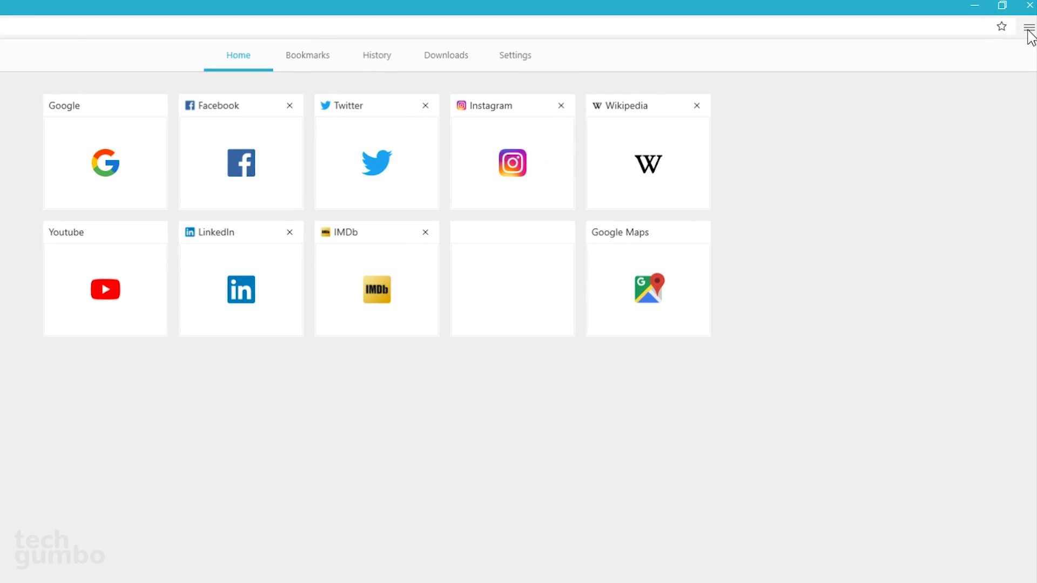
- Open a new incognito window from Puffin Browser's main menu
left_click(1027, 30)
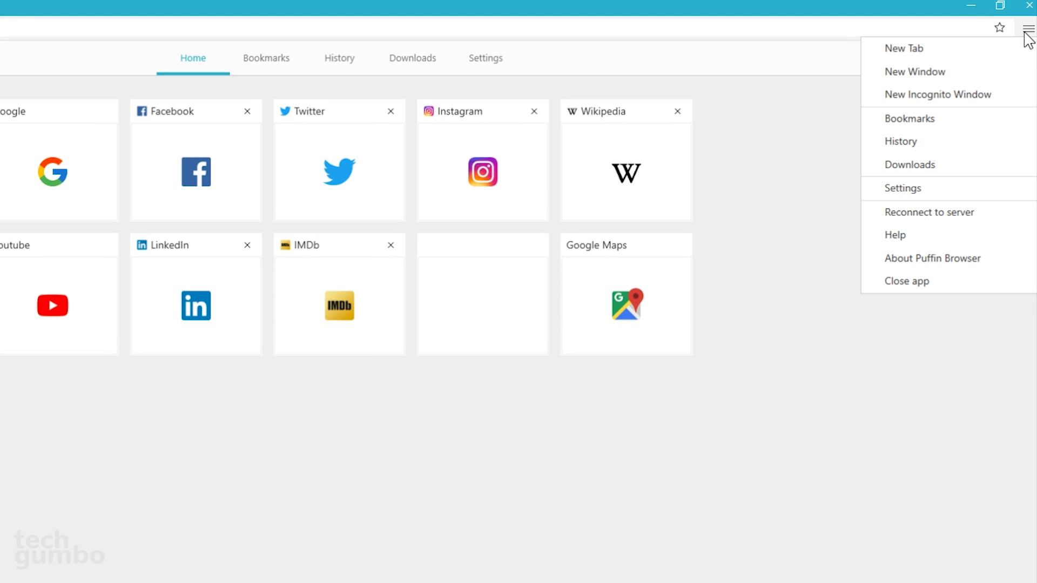
left_click(981, 96)
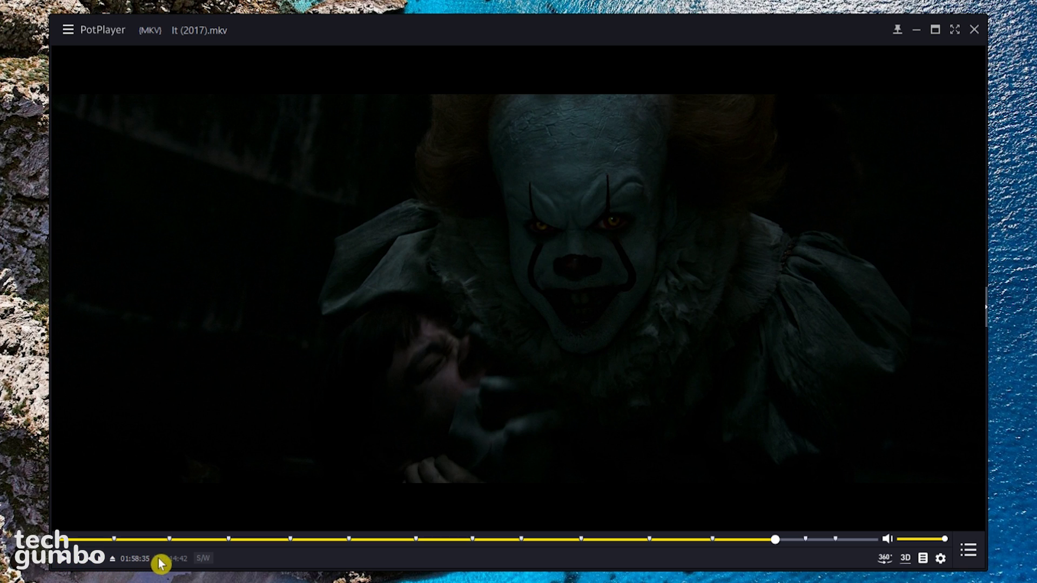
left_click(943, 562)
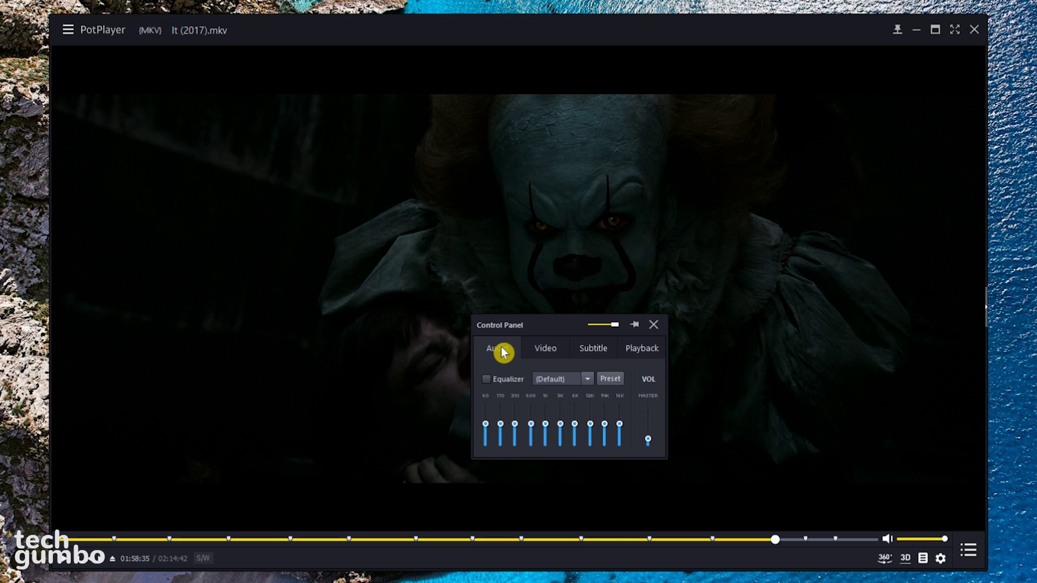
left_click(548, 352)
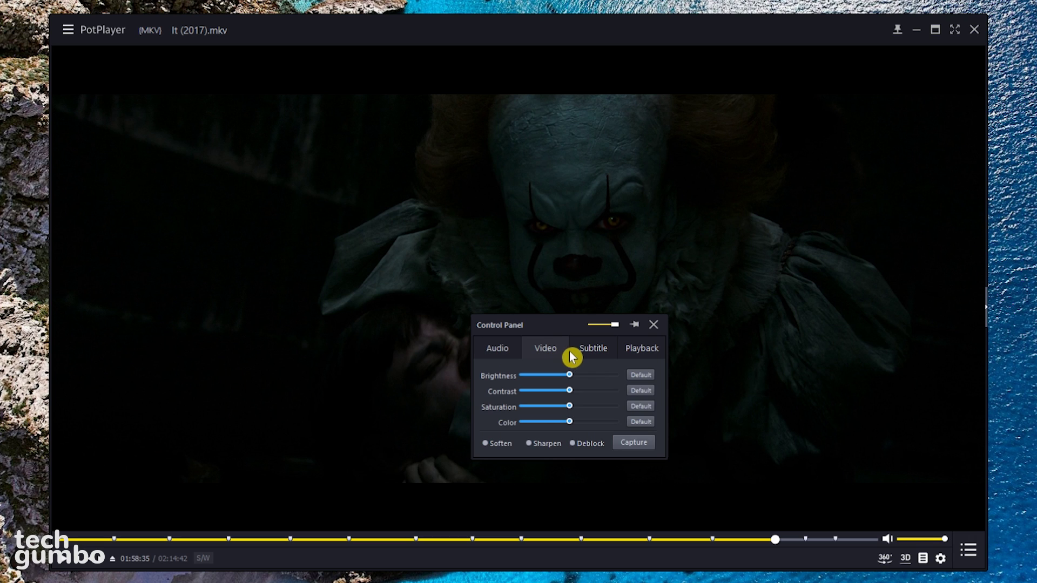
left_click(595, 352)
left_click(638, 354)
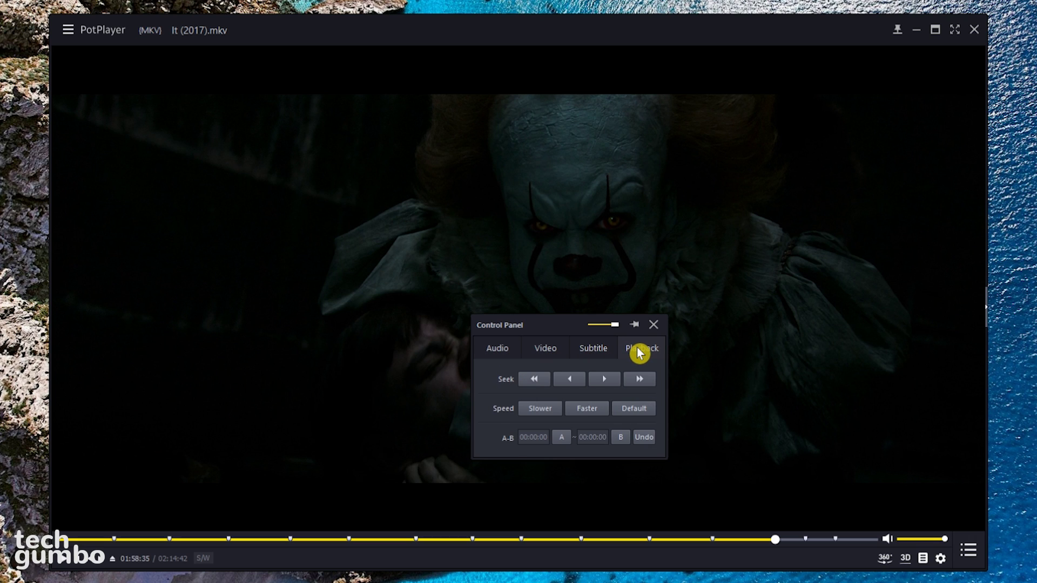
key("alt+g")
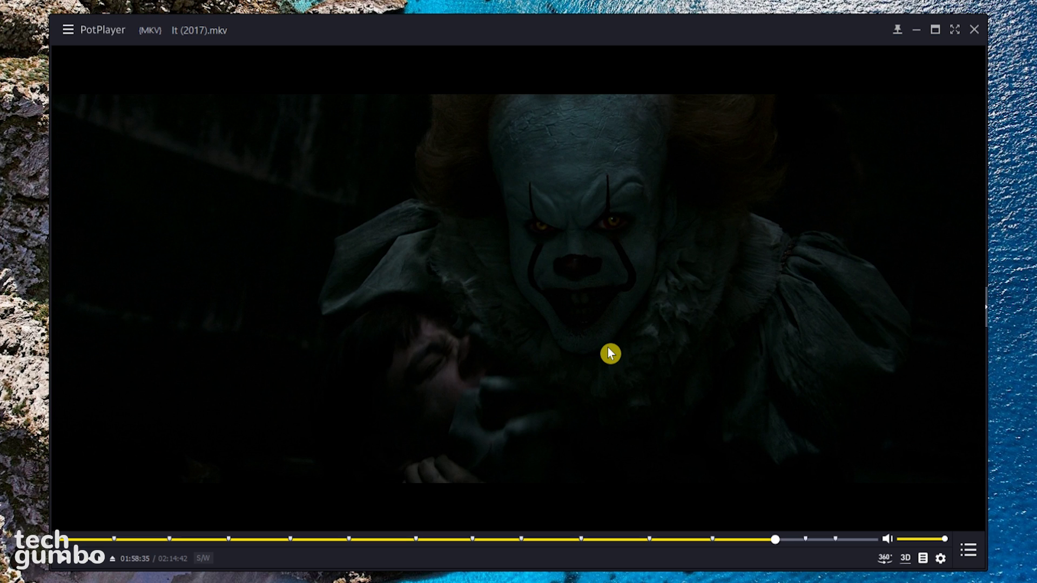
right_click(608, 349)
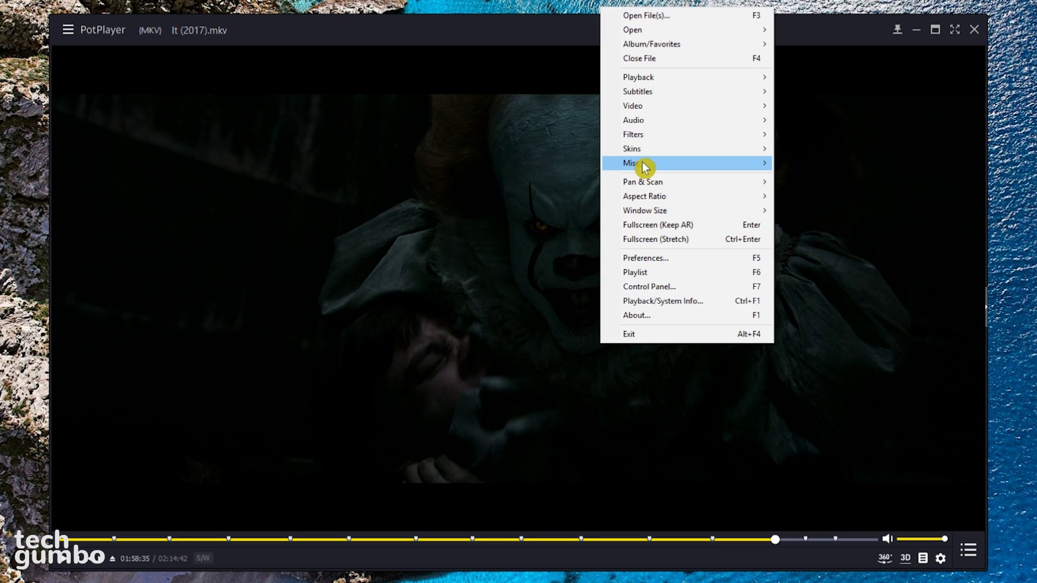
mouse_move(643, 141)
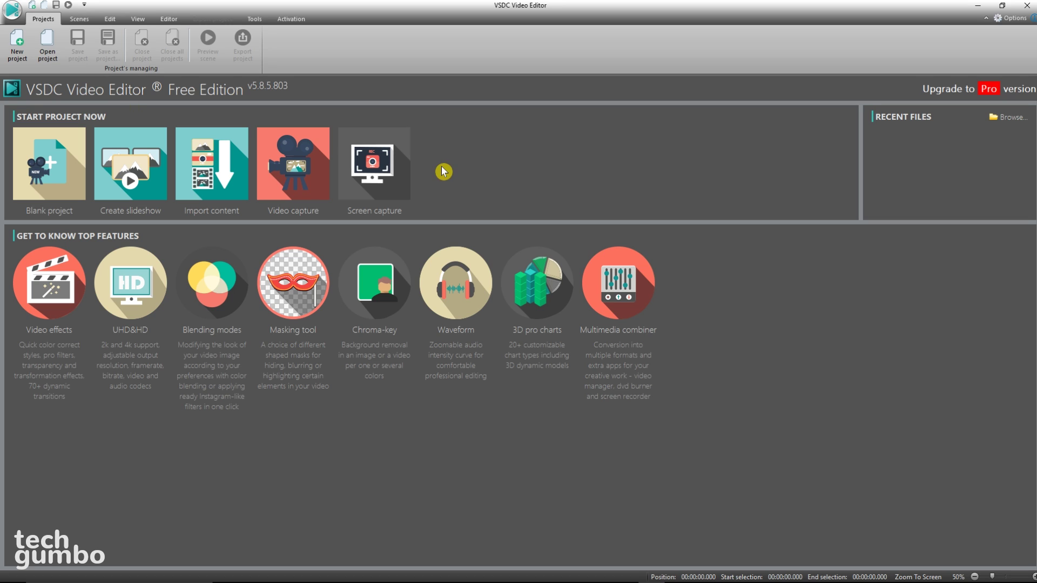
- Create a blank project titled 'Test' at Full HD 1920x1080 and 60 fps
left_click(62, 165)
left_click(437, 231)
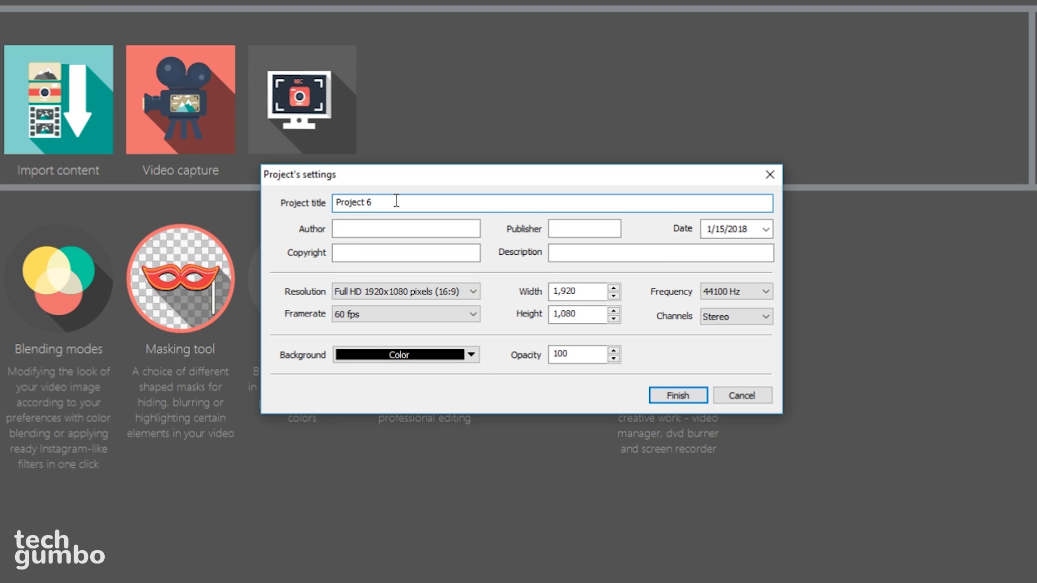
type("Test")
left_click(387, 226)
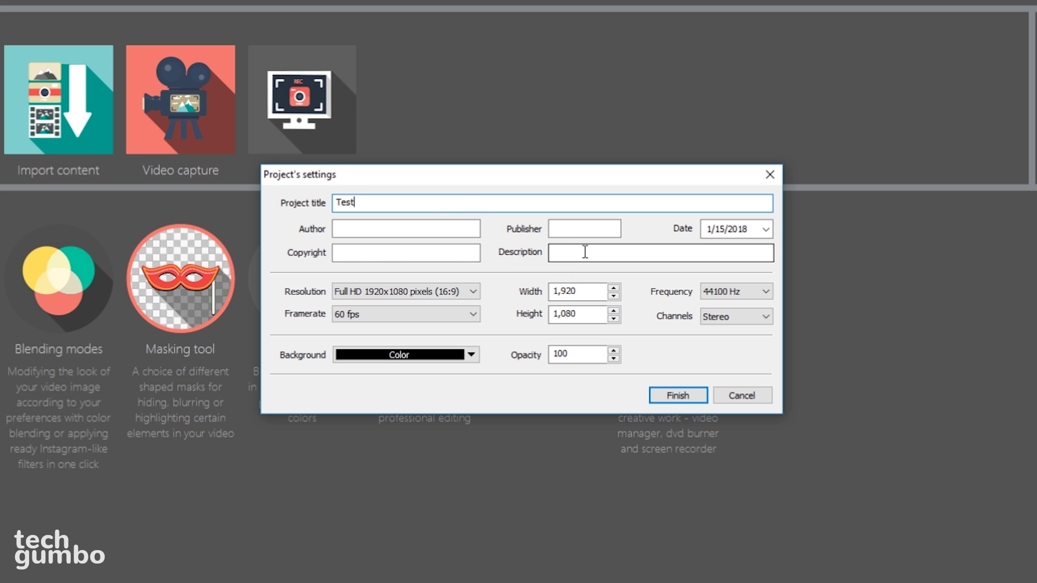
left_click(478, 295)
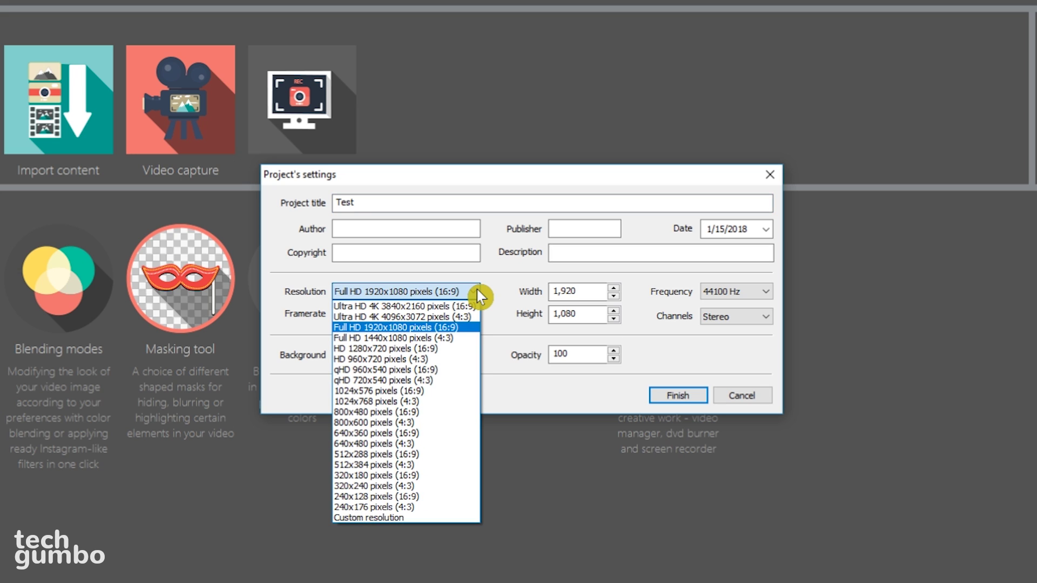
left_click(463, 328)
left_click(452, 318)
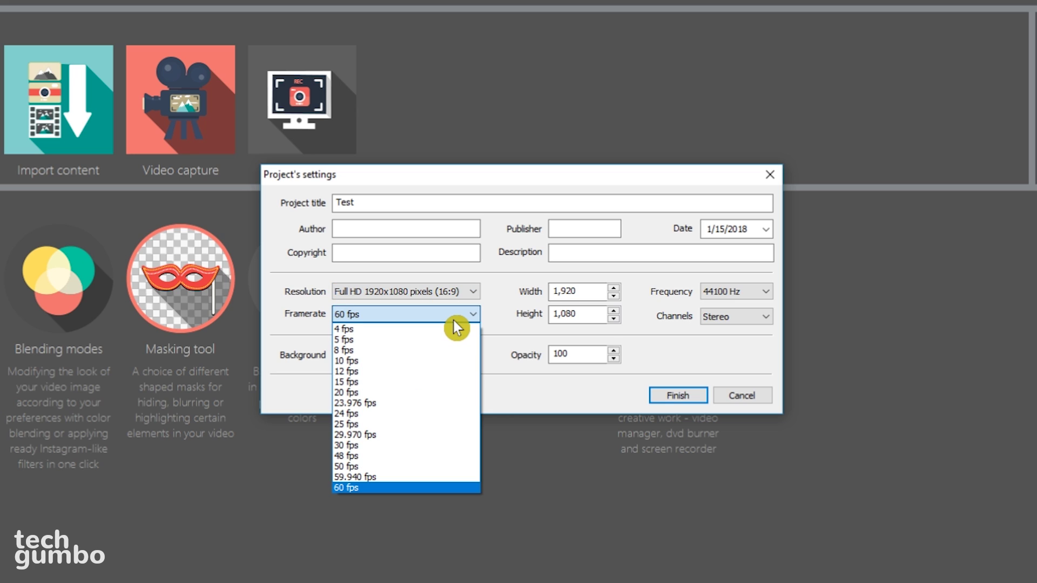
left_click(452, 321)
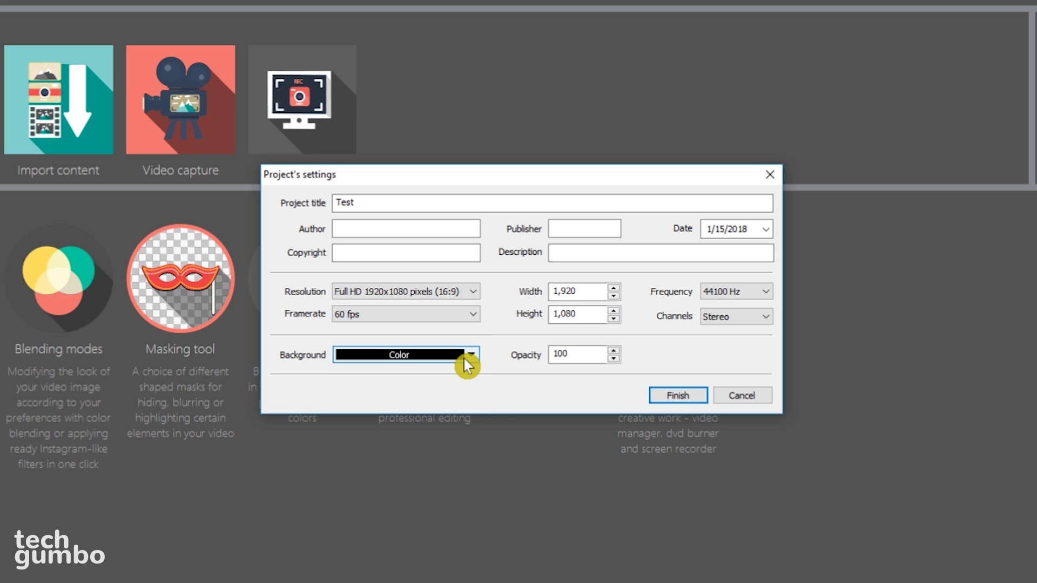
left_click(556, 354)
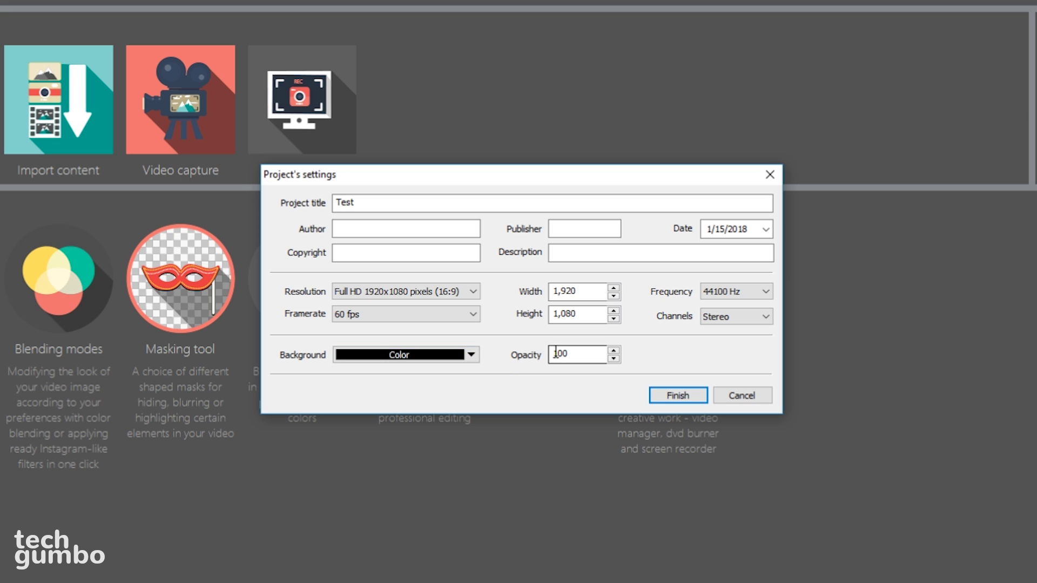
left_click(669, 399)
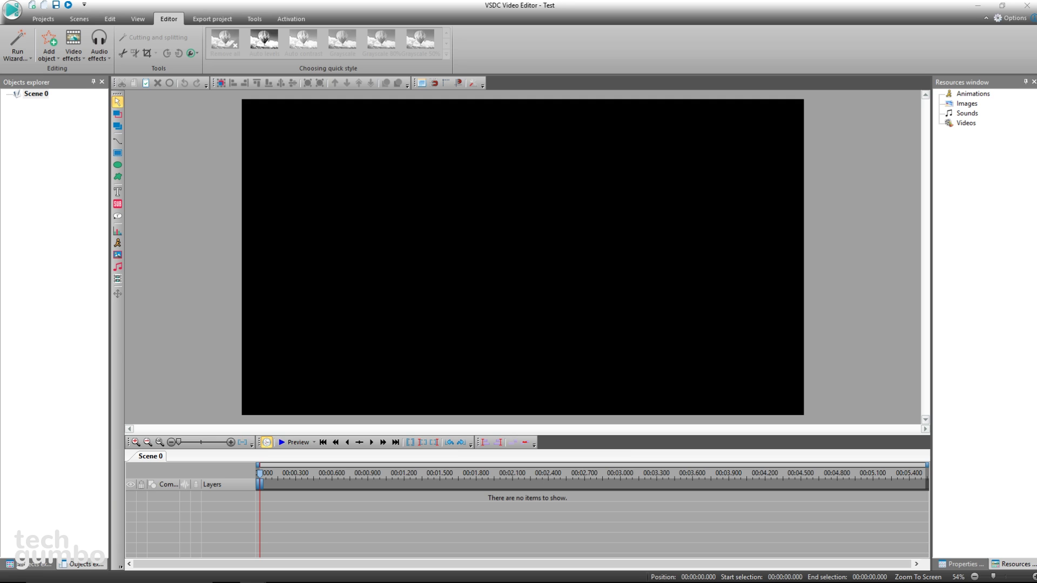
- Add the 2Brave.mp4 video and The_Fiery_Furnace_1 sound track to the scene
left_click(53, 54)
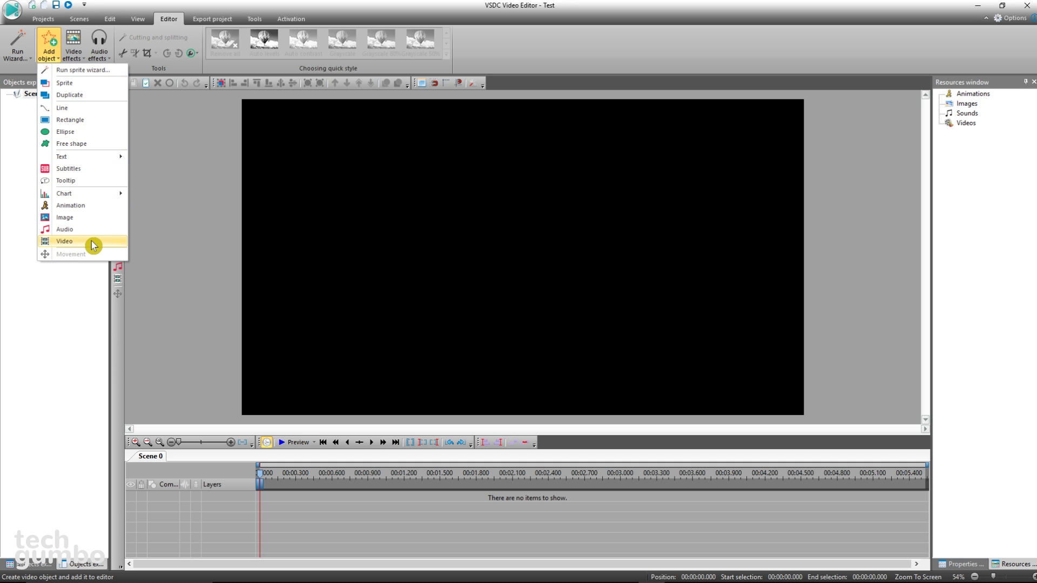
left_click(155, 257)
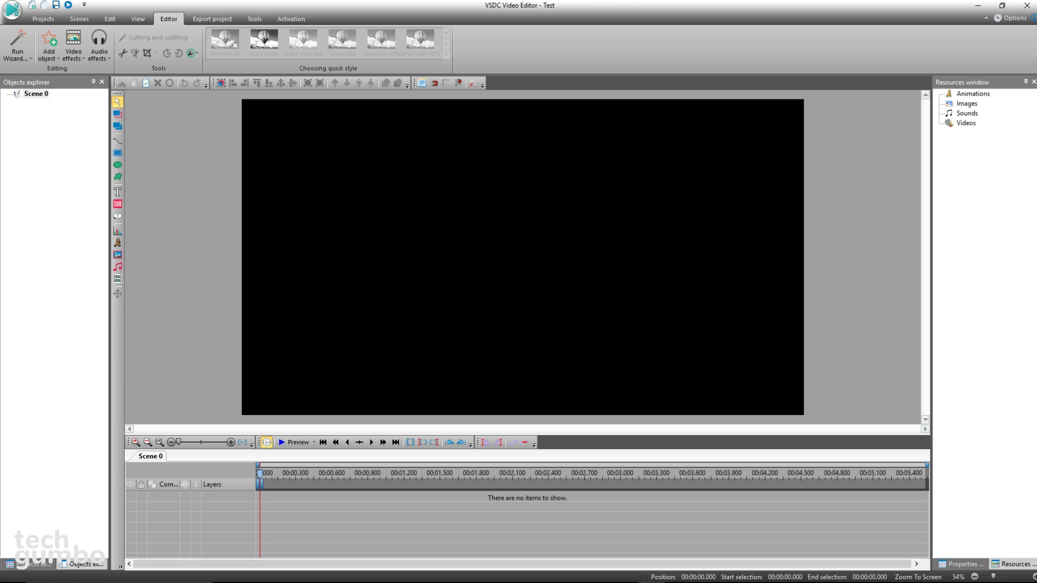
left_click(611, 261)
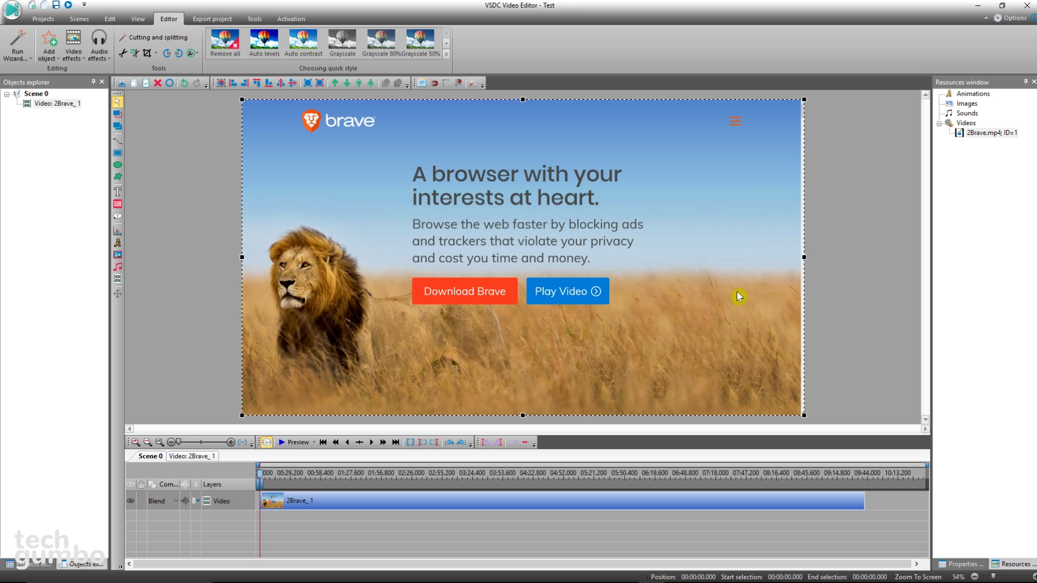
left_click(732, 319)
left_click(603, 303)
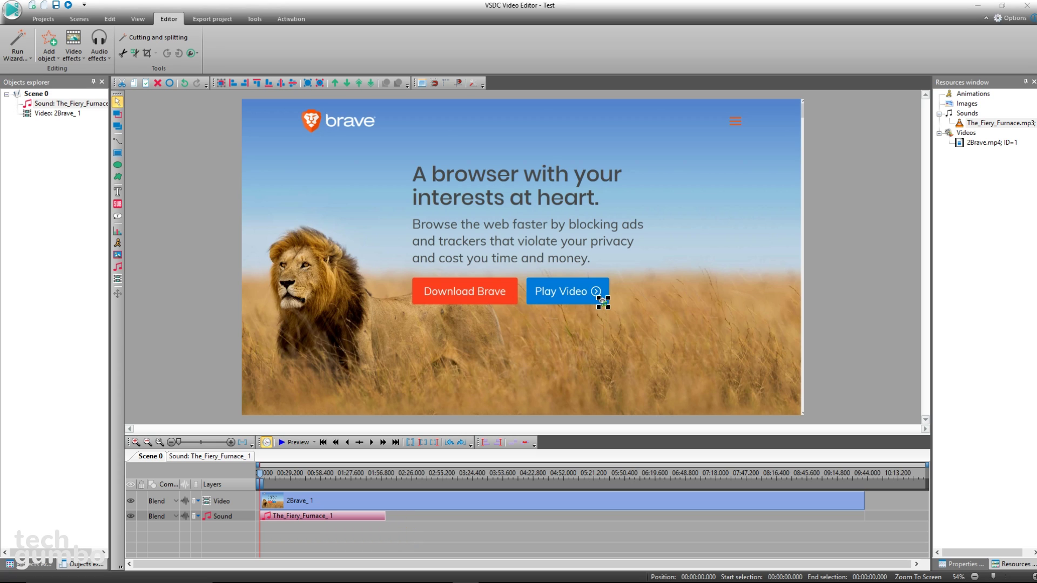
- On the Export project tab, review the program options and confirm them with OK
left_click(216, 21)
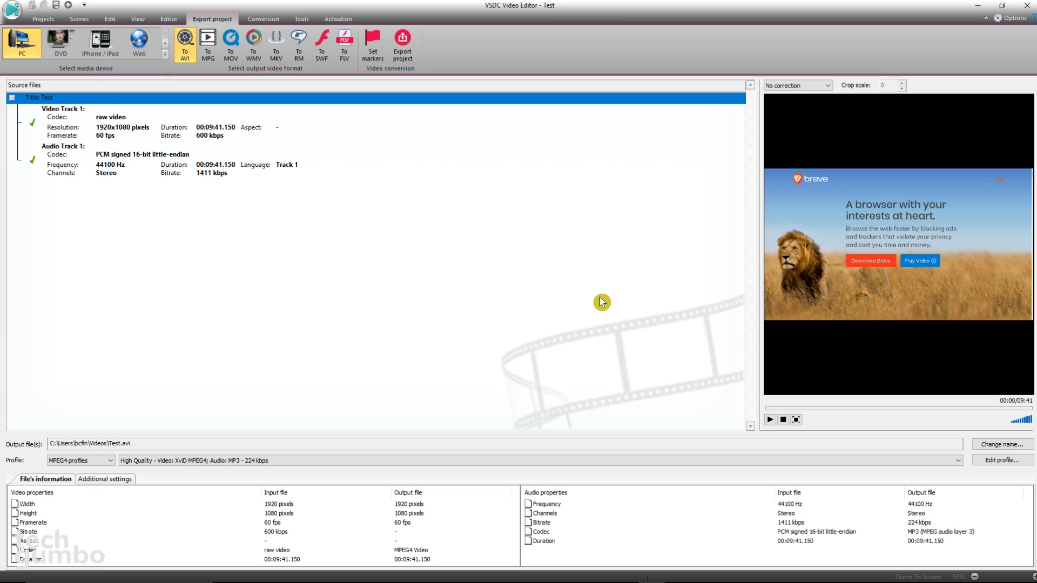
left_click(1008, 25)
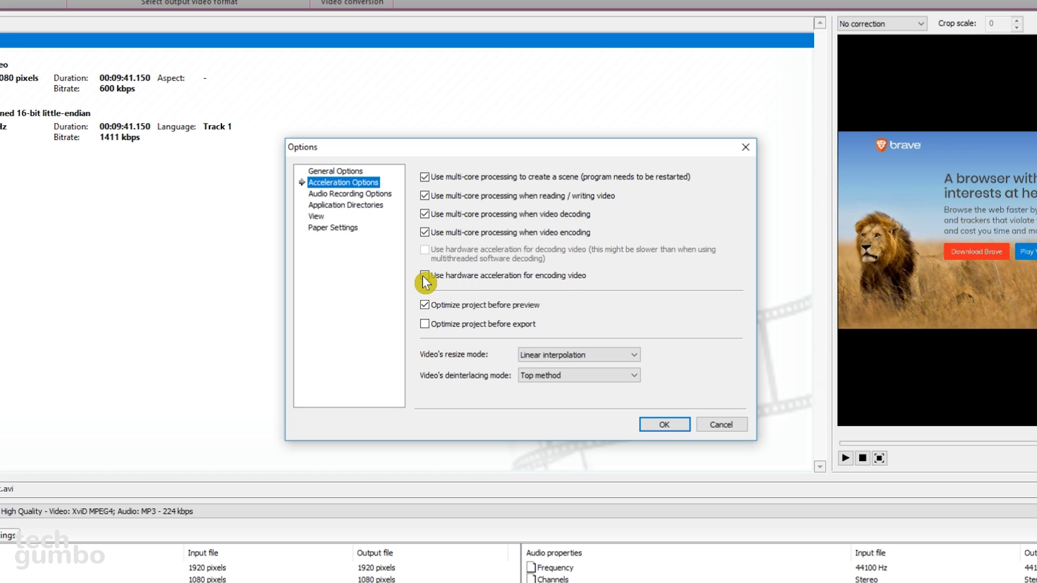
left_click(661, 424)
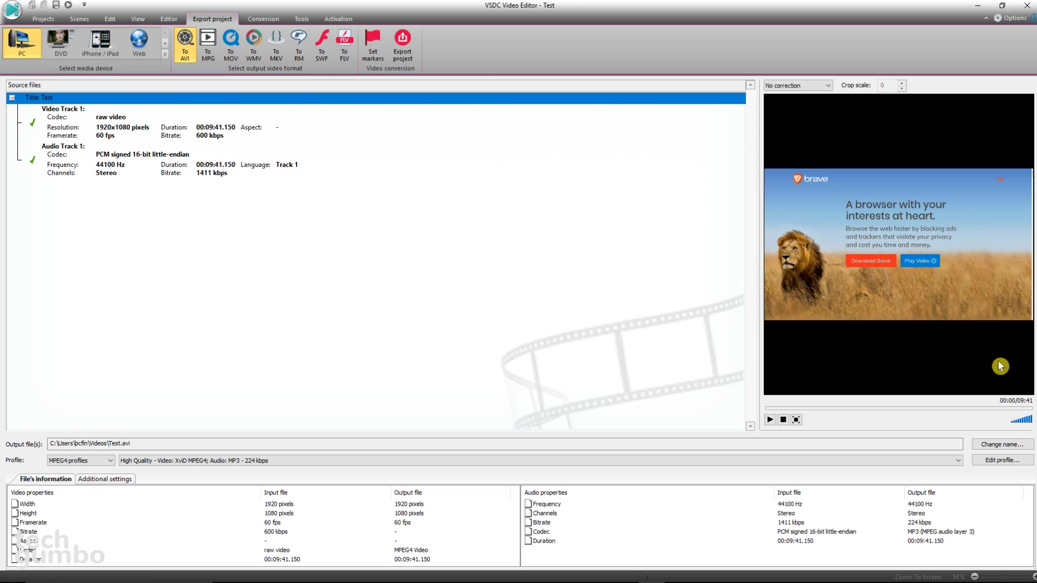
- Keep the Test.avi name and High Quality profile, and start exporting the video
left_click(1026, 449)
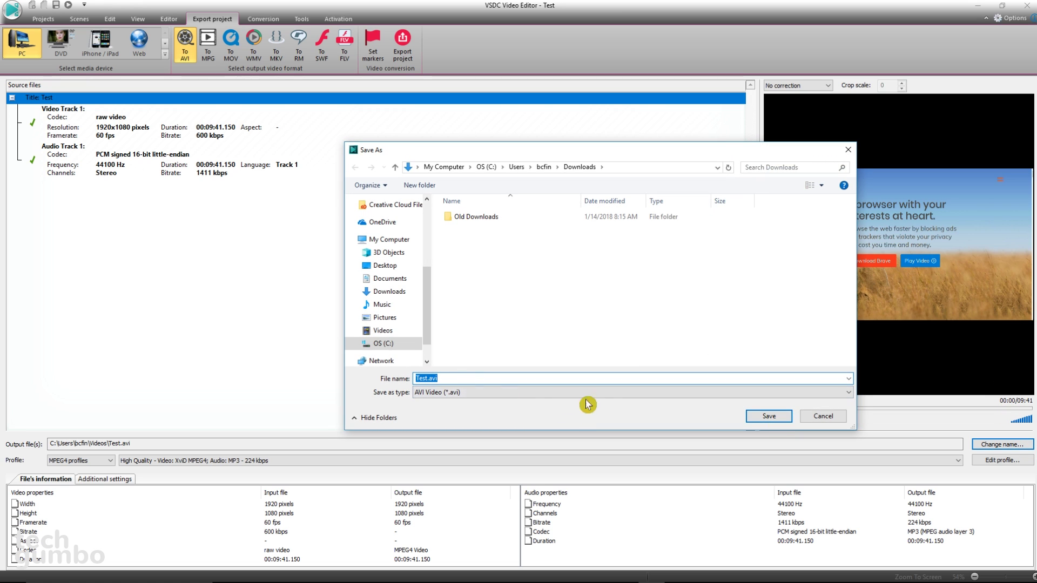
left_click(823, 416)
left_click(266, 461)
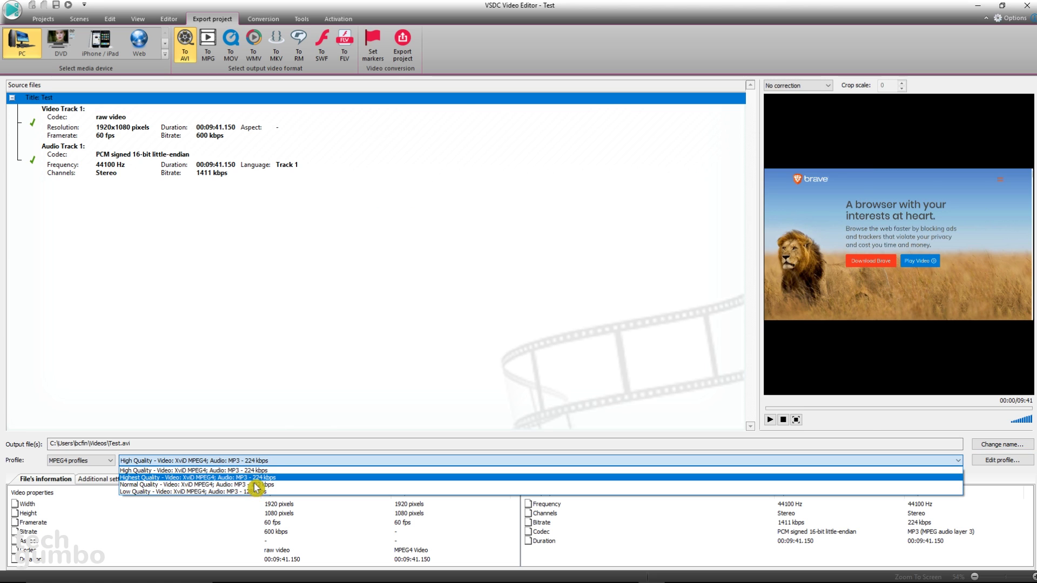
left_click(252, 472)
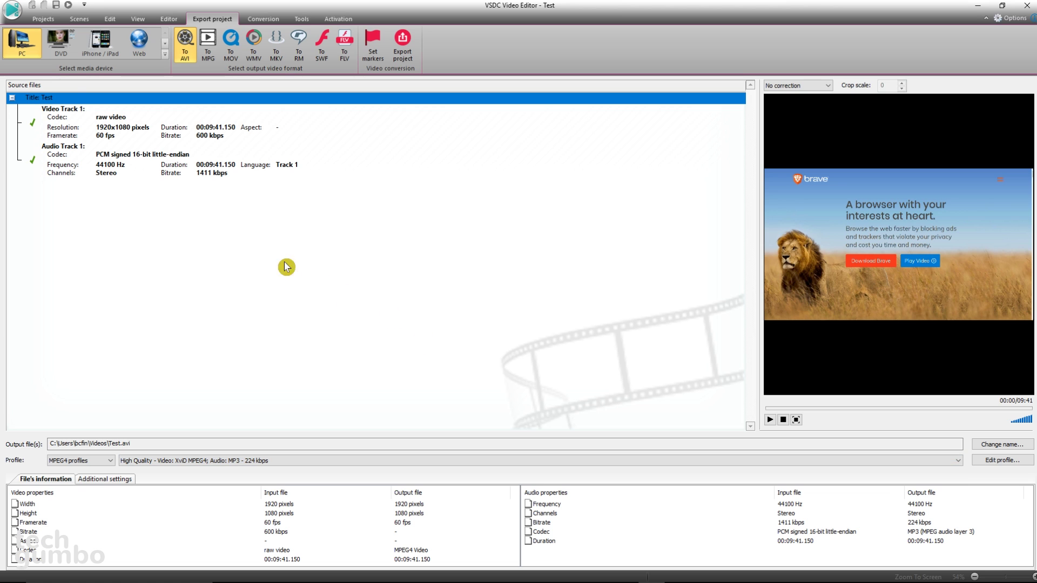
left_click(404, 48)
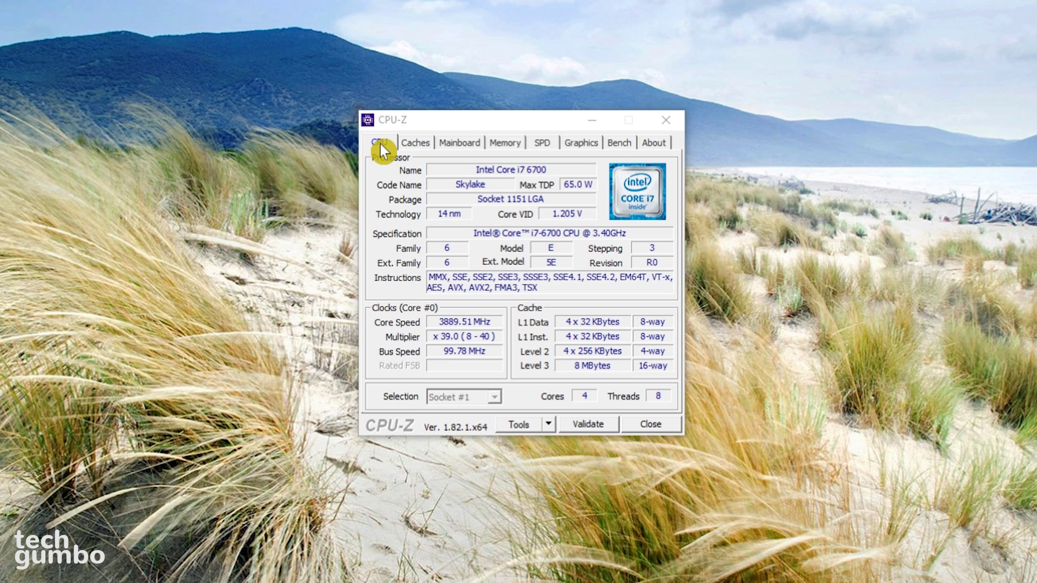
- Browse CPU-Z's Caches, Mainboard, Memory, SPD and Graphics tabs, then open the Tools list
left_click(417, 147)
left_click(462, 148)
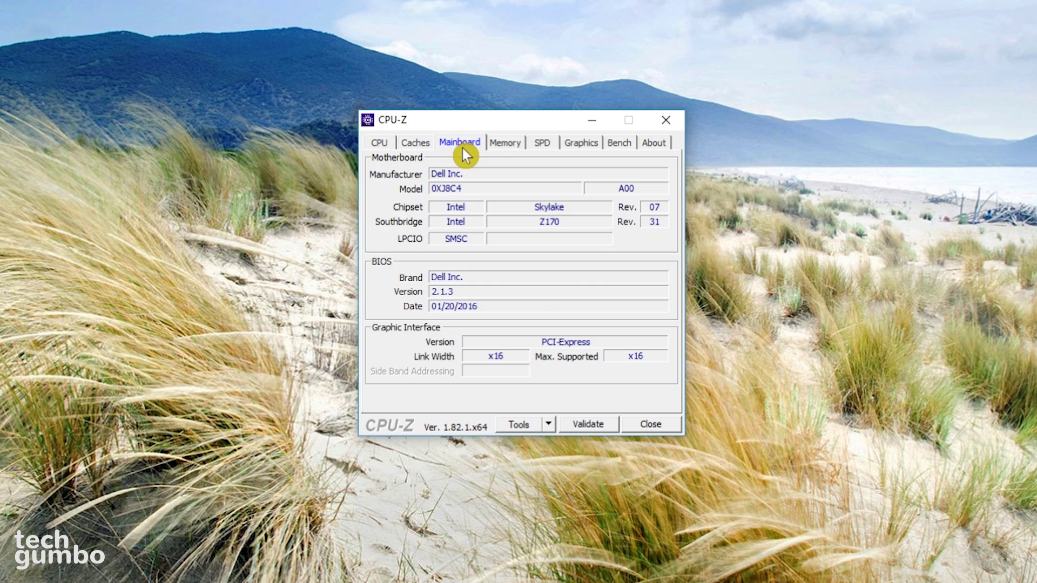
left_click(510, 145)
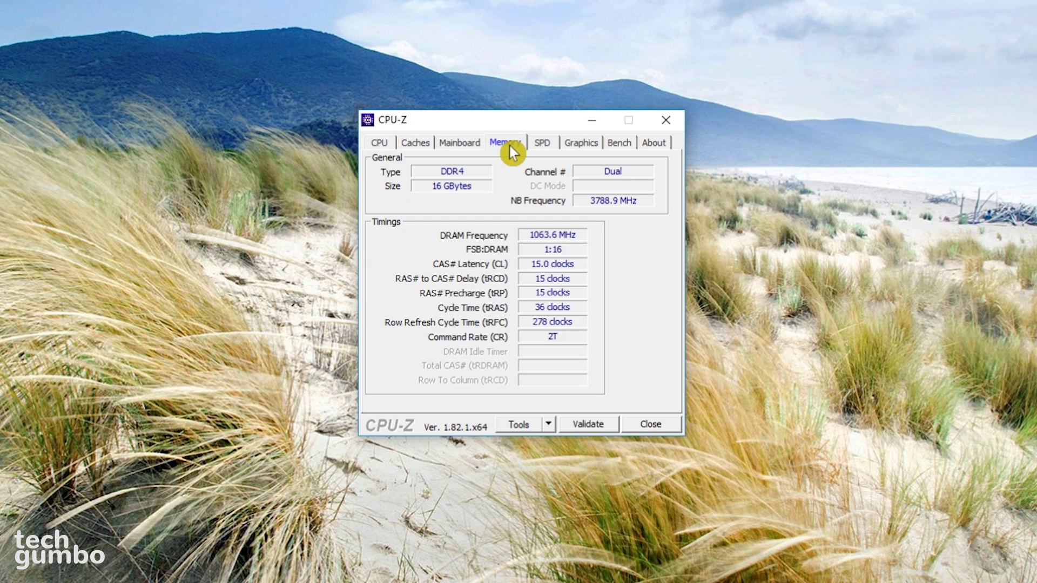
left_click(539, 144)
left_click(580, 142)
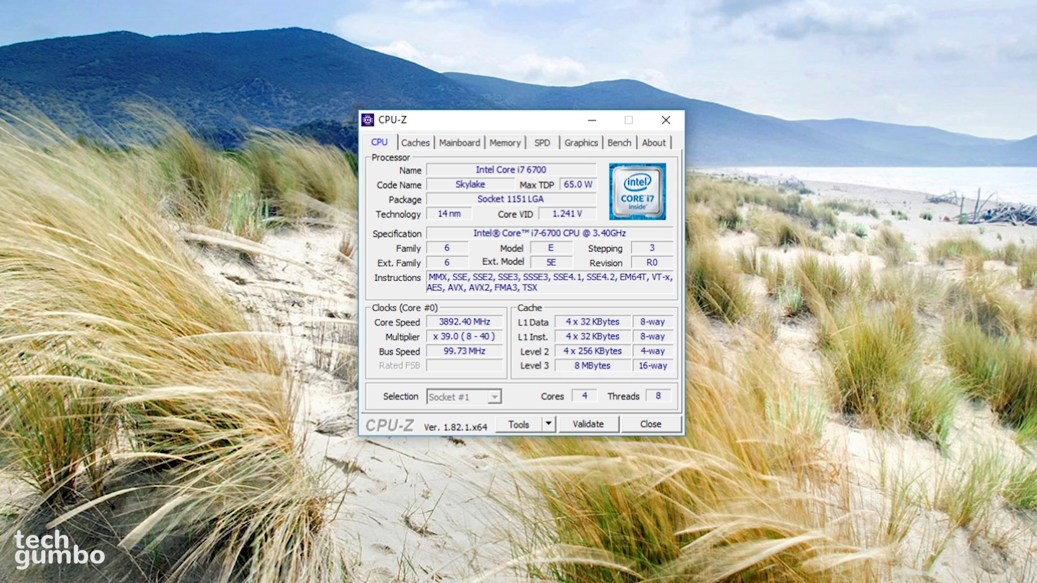
left_click(552, 426)
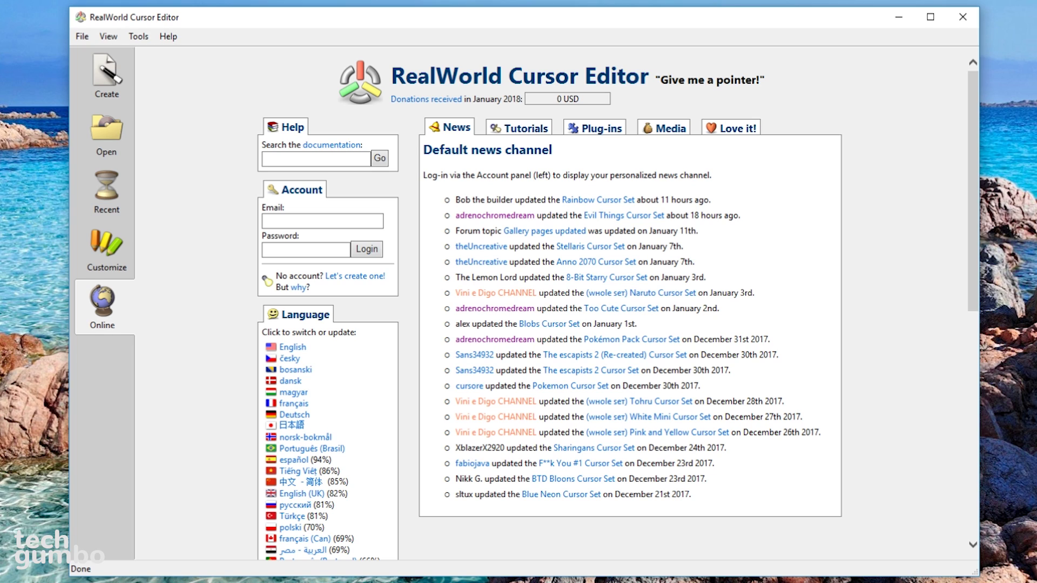
- Create a blank 32x32 mouse cursor and open the up-left arrow shape settings
left_click(111, 81)
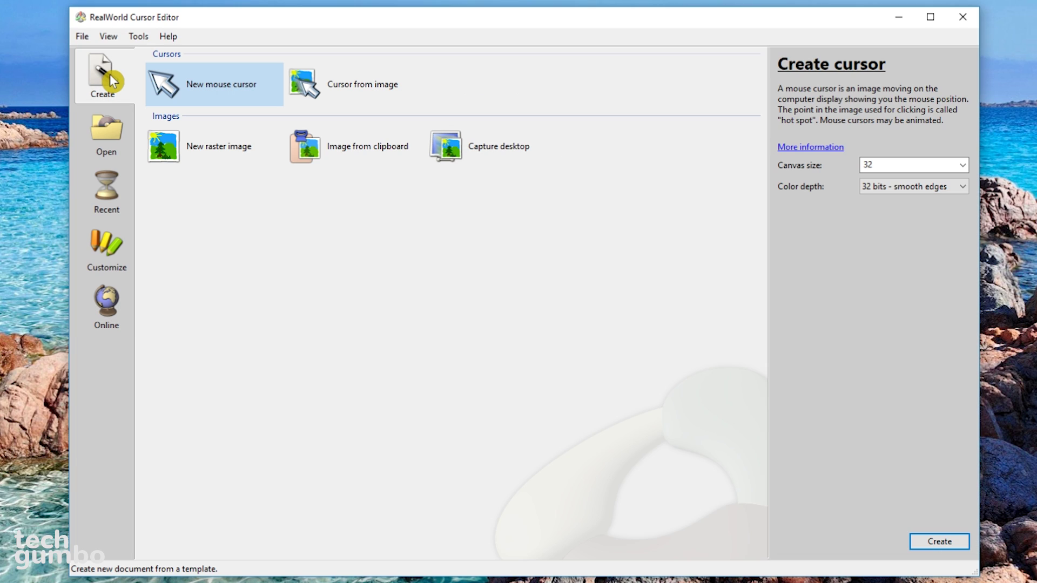
double_click(228, 93)
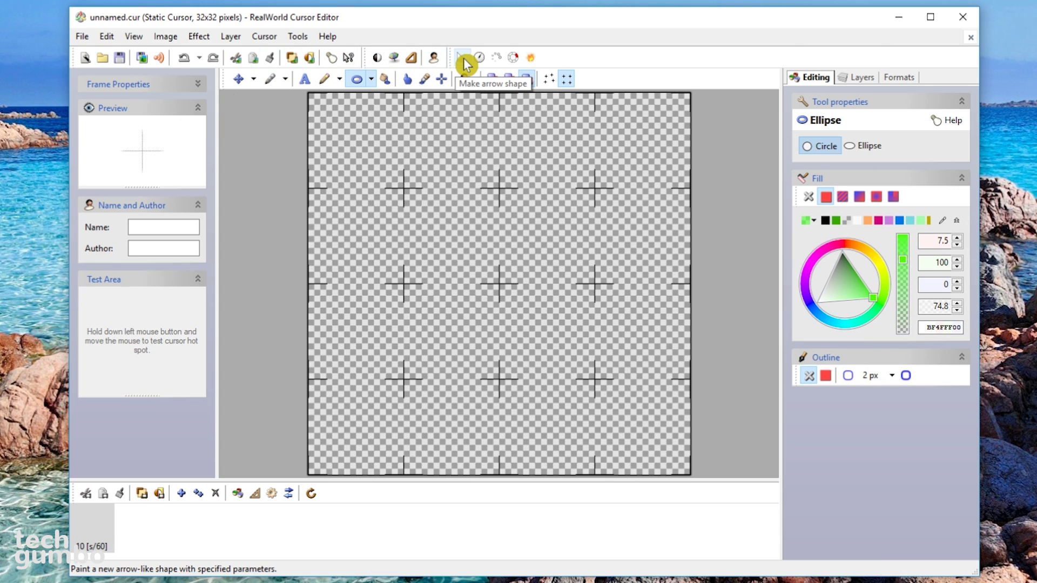
left_click(462, 59)
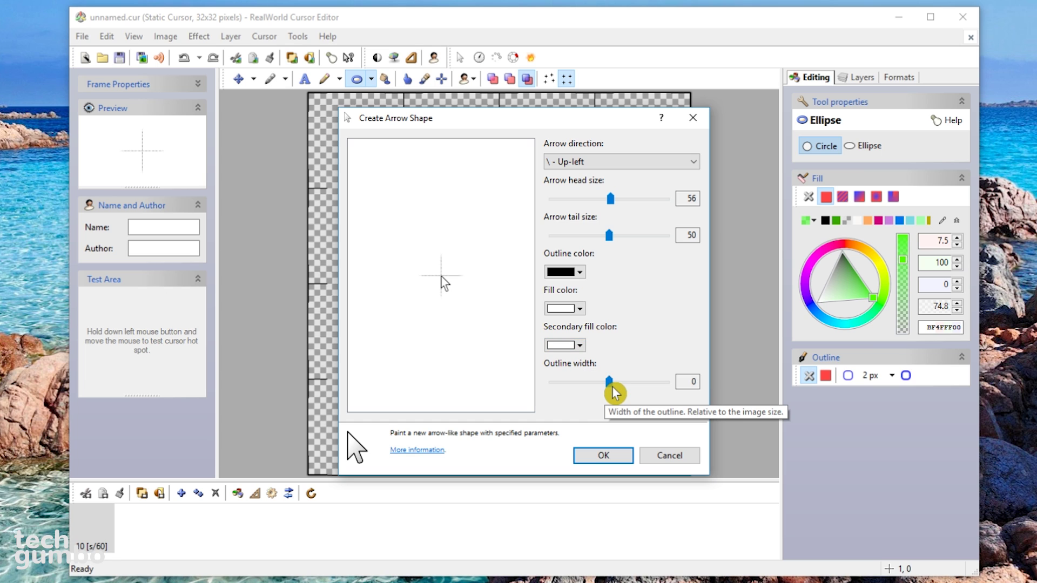
- Paint the up-left arrow and move it to the centre of the canvas
left_click(616, 462)
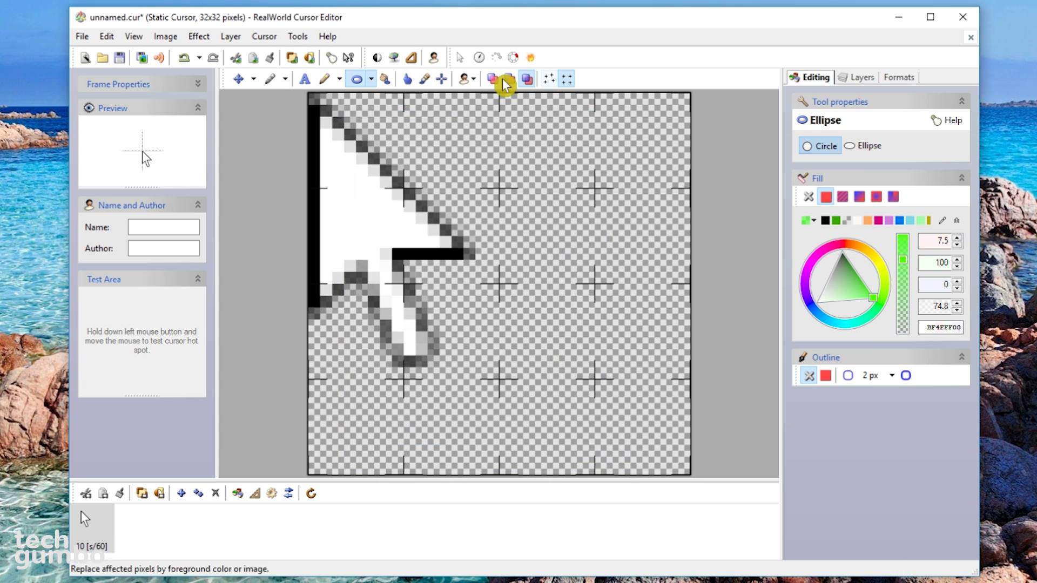
left_click(253, 81)
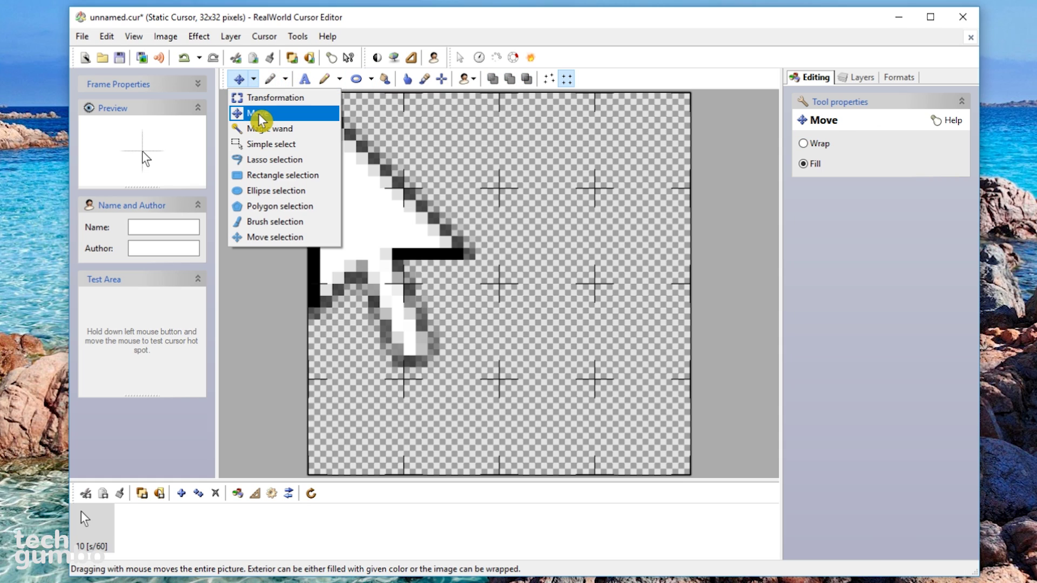
left_click(259, 113)
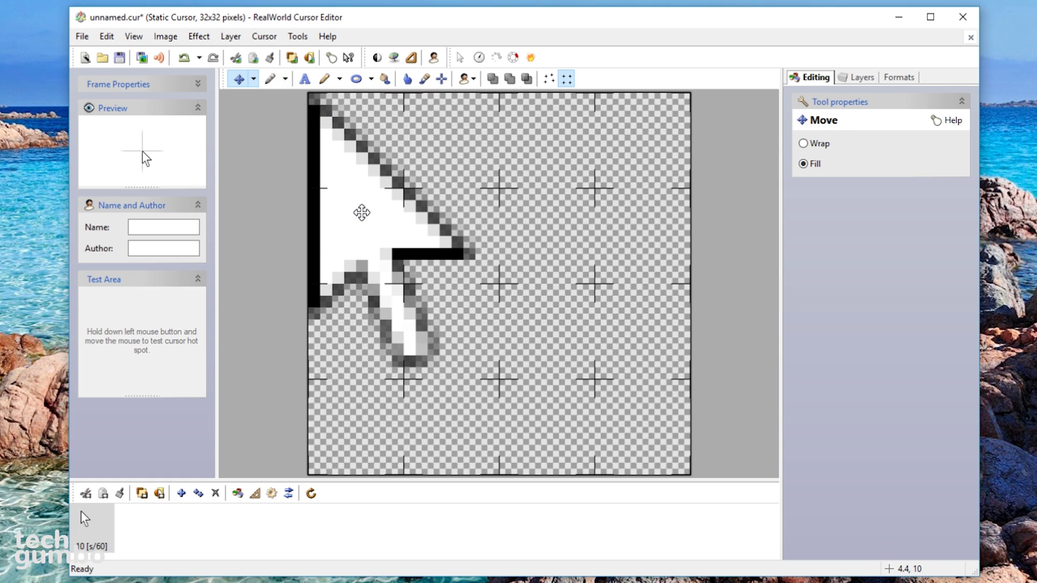
left_click_drag(362, 213, 447, 289)
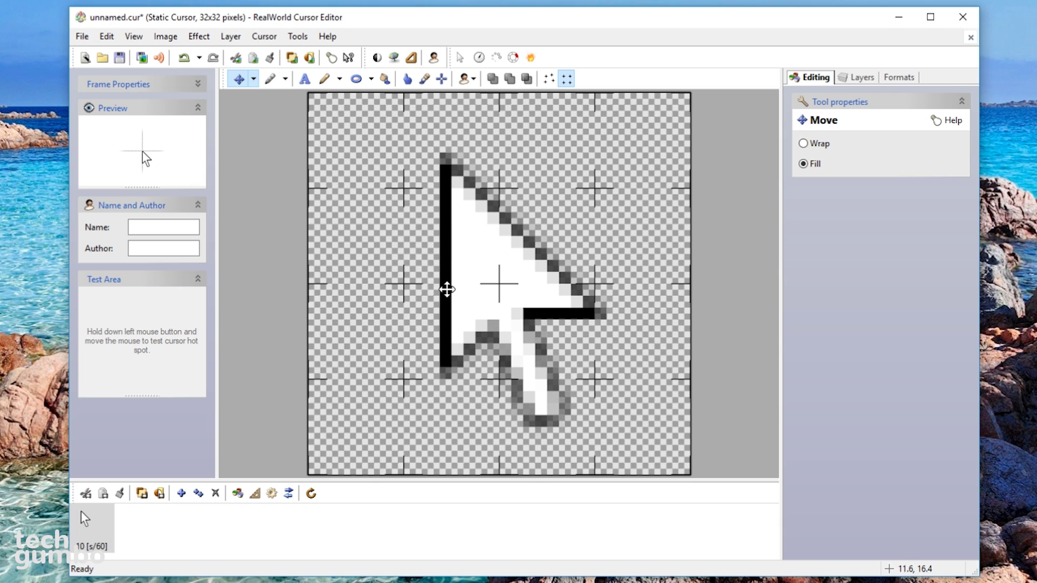
- Select the Ellipse tool constrained to a perfect circle
left_click(371, 79)
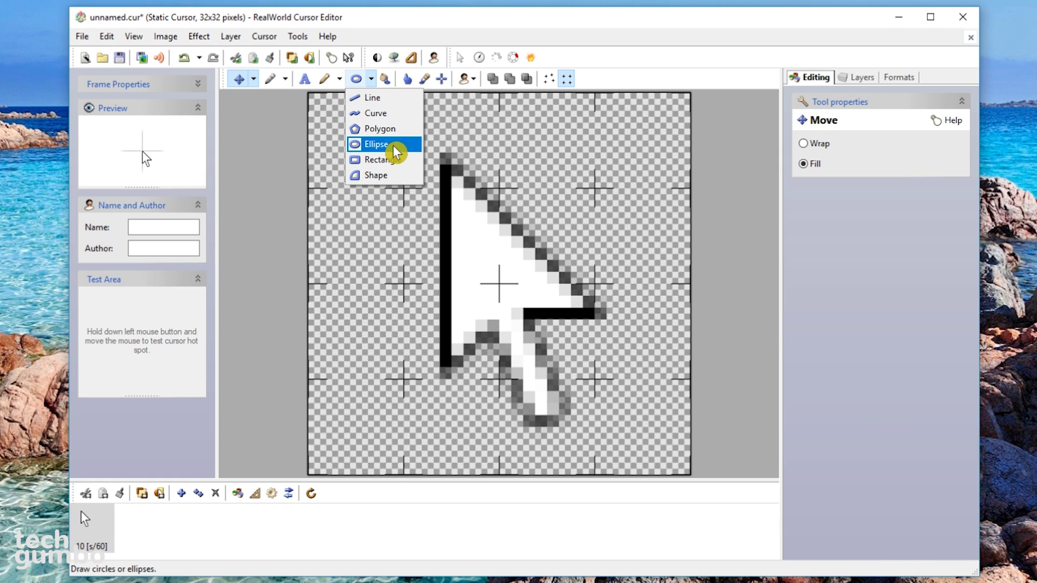
left_click(394, 147)
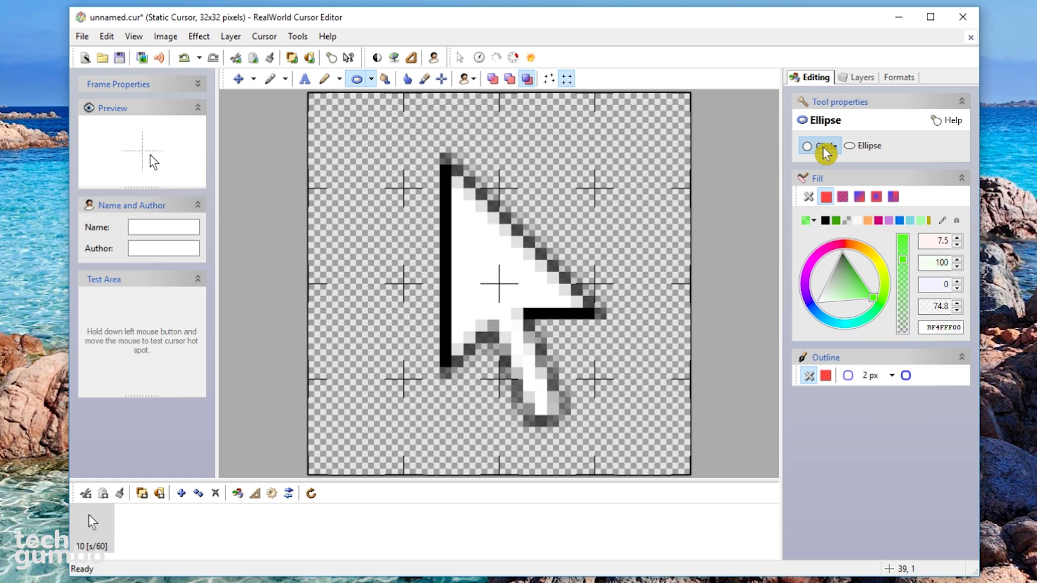
left_click(828, 150)
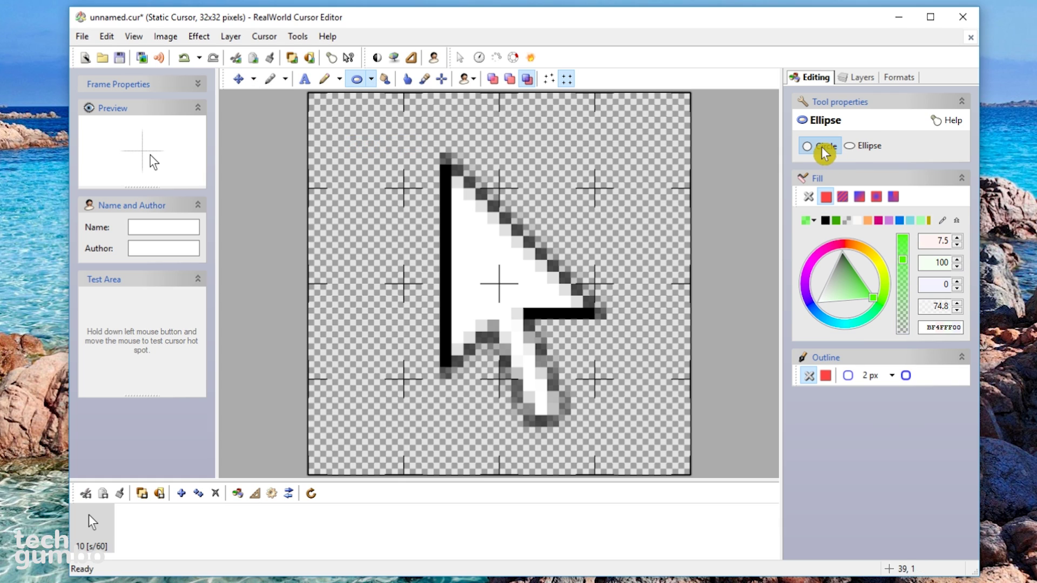
- Draw a translucent green 31x31 circle underneath the arrow, filling most of the canvas
left_click(529, 82)
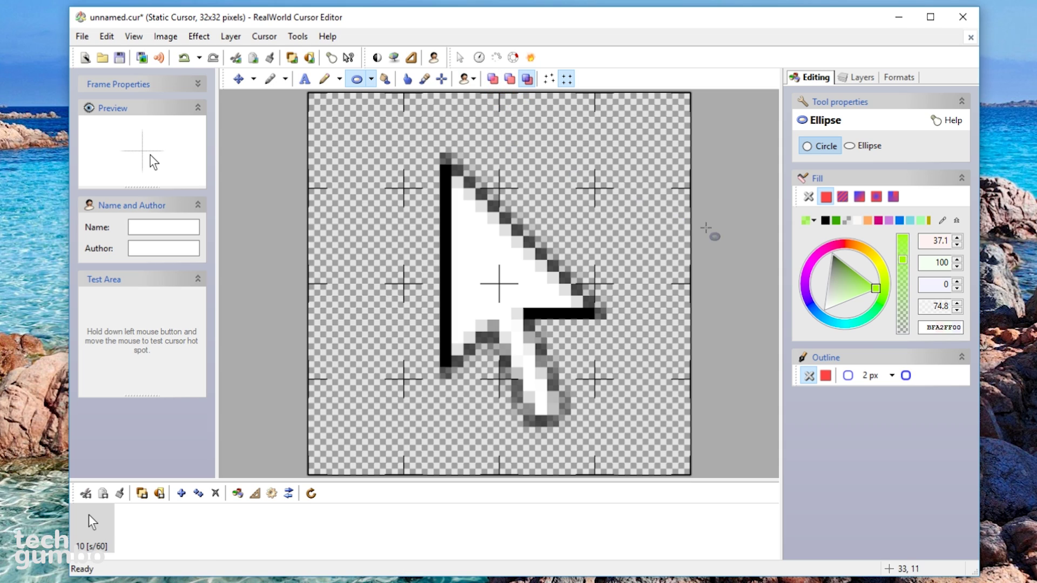
left_click_drag(883, 295, 888, 307)
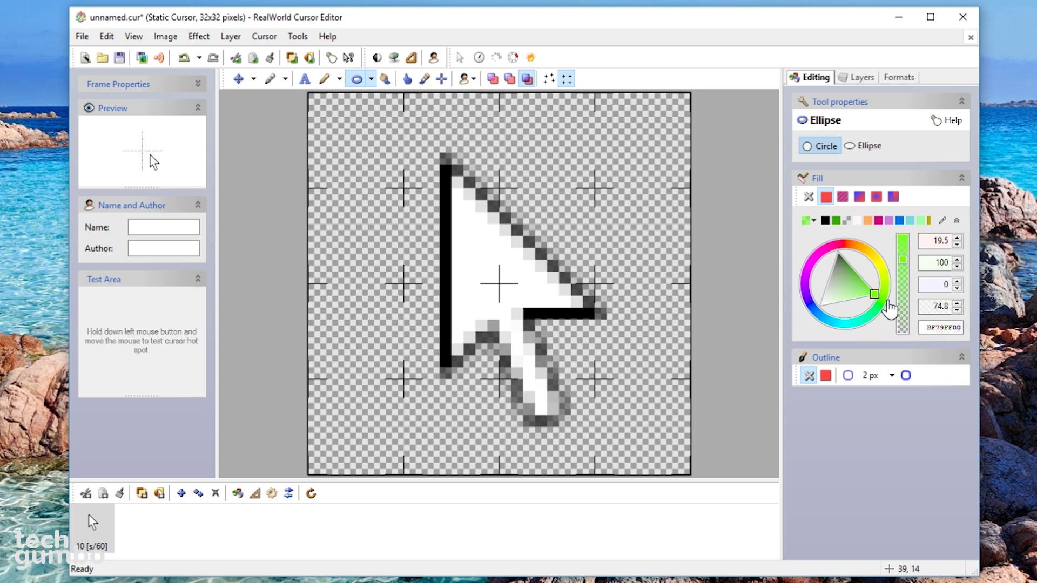
mouse_move(908, 269)
left_mouse_down()
mouse_move(909, 286)
mouse_move(903, 262)
left_mouse_up()
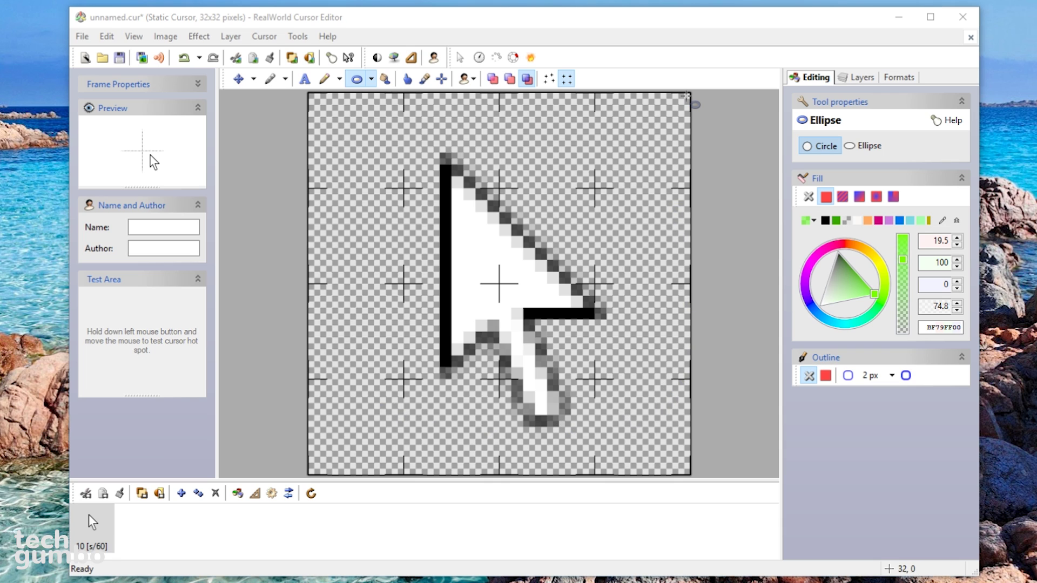
left_click_drag(686, 96, 317, 465)
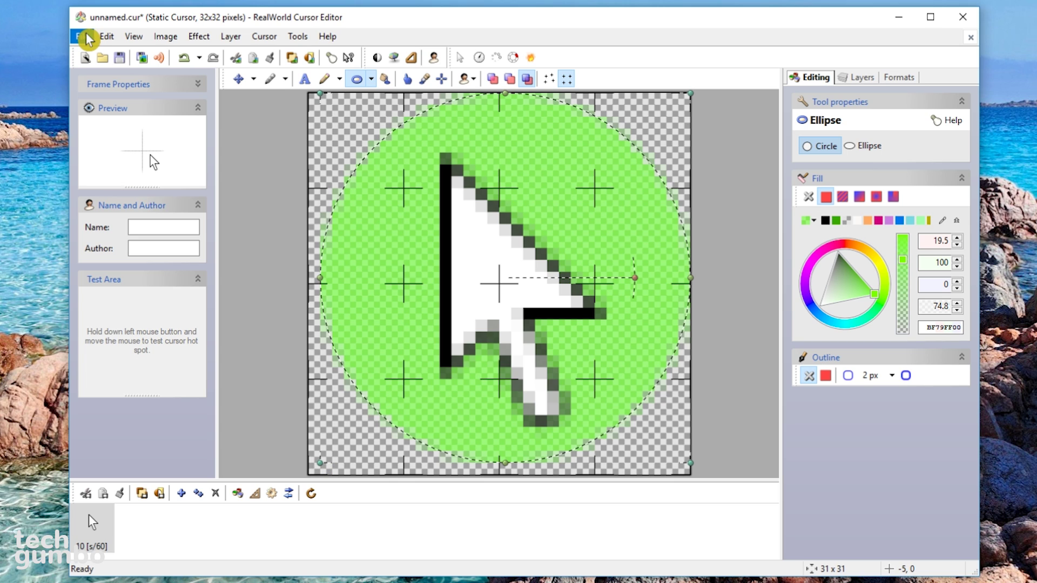
- Save the cursor as green.cur in the Downloads folder
left_click(88, 38)
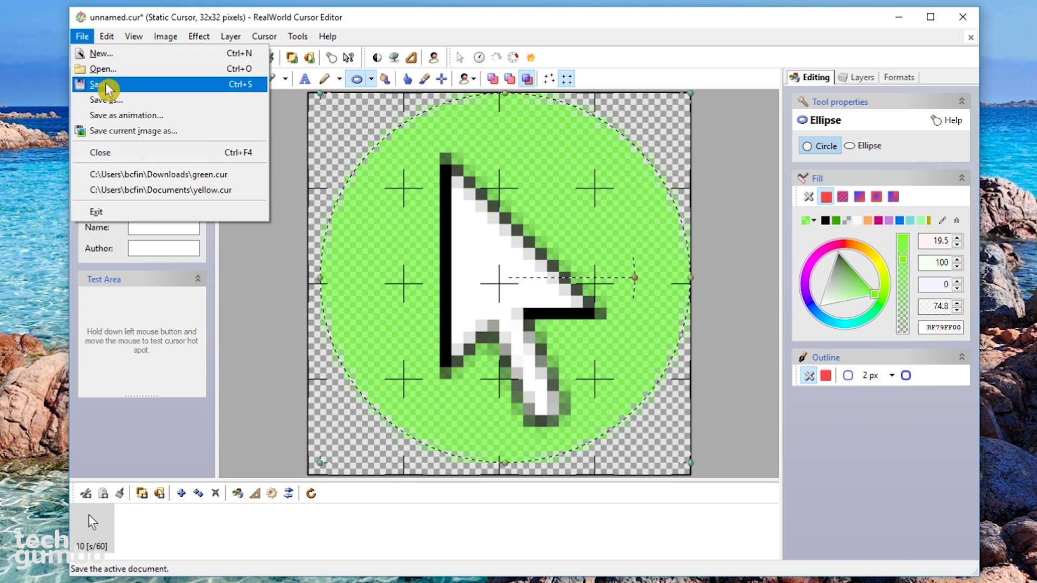
left_click(107, 86)
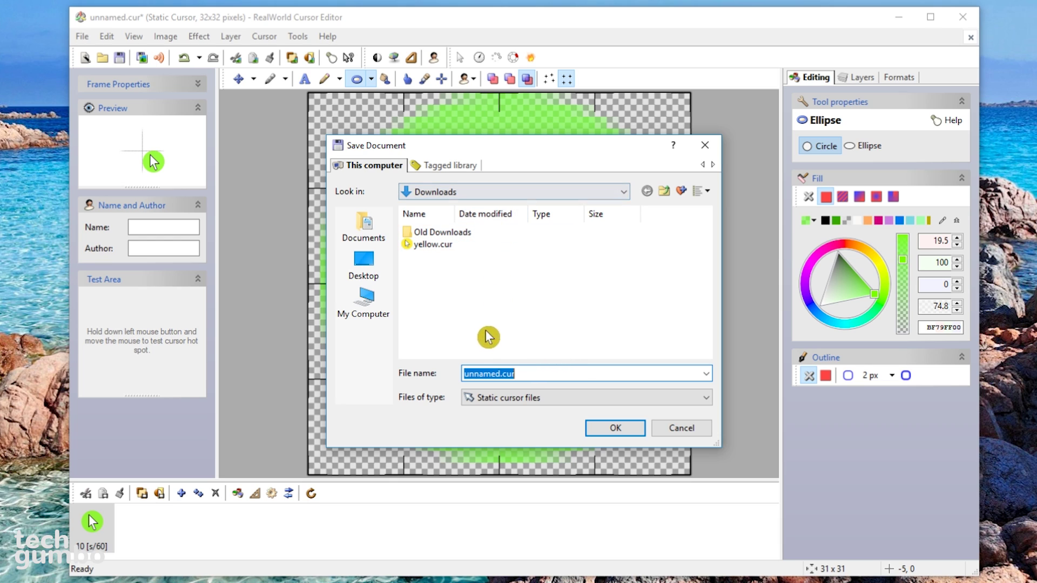
left_click(501, 374)
key("ctrl+BackSpace")
type("green")
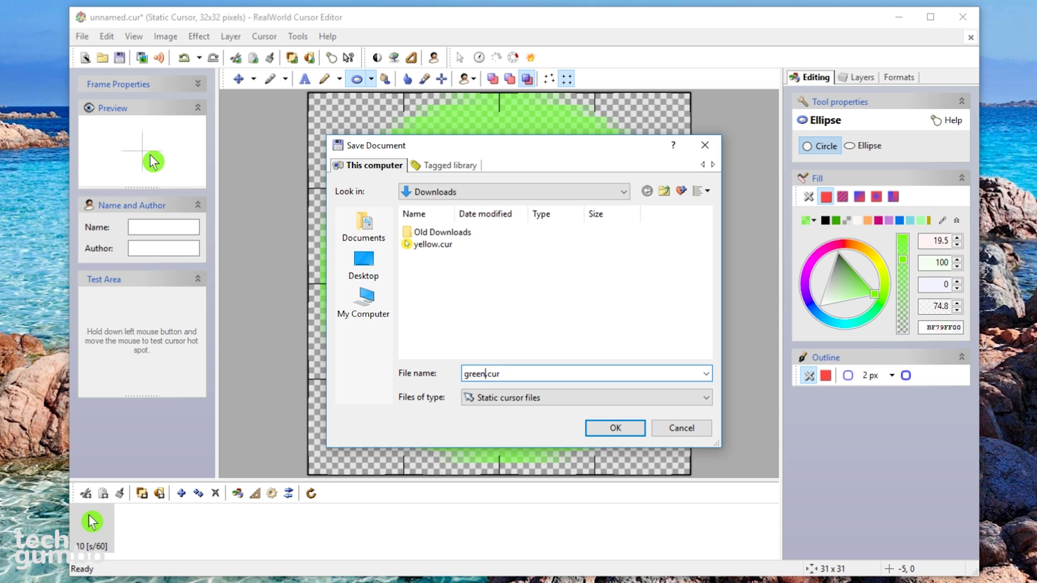
left_click(624, 432)
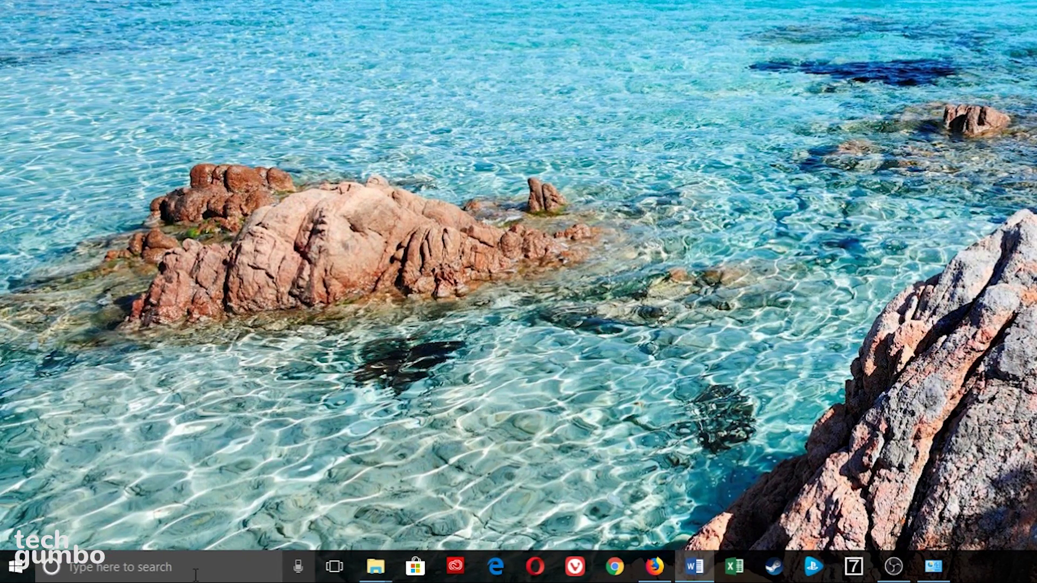
- Search Windows for "change how" and open the mouse pointer appearance settings
left_click(196, 574)
type("change")
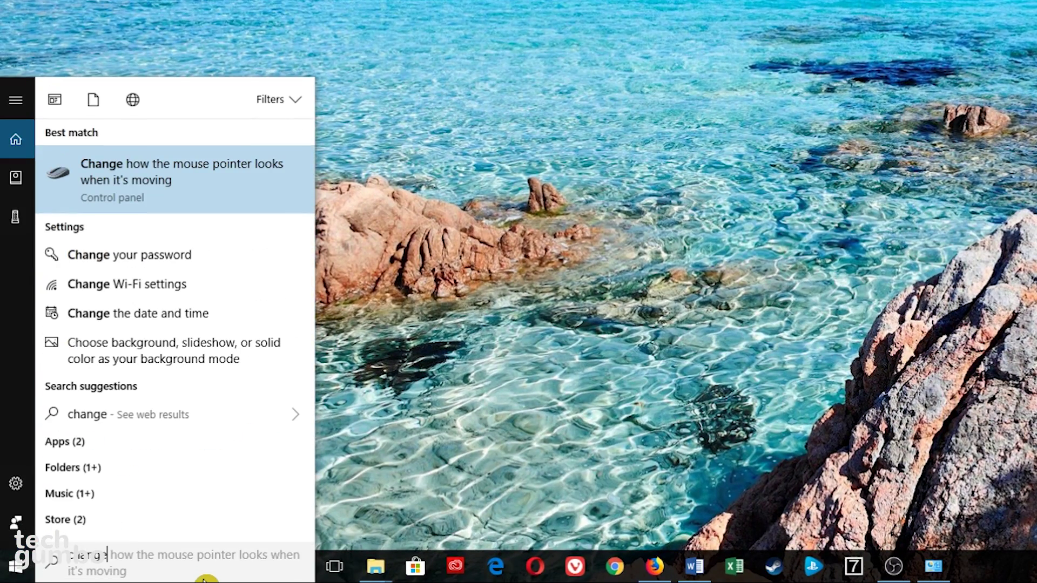
type(" how")
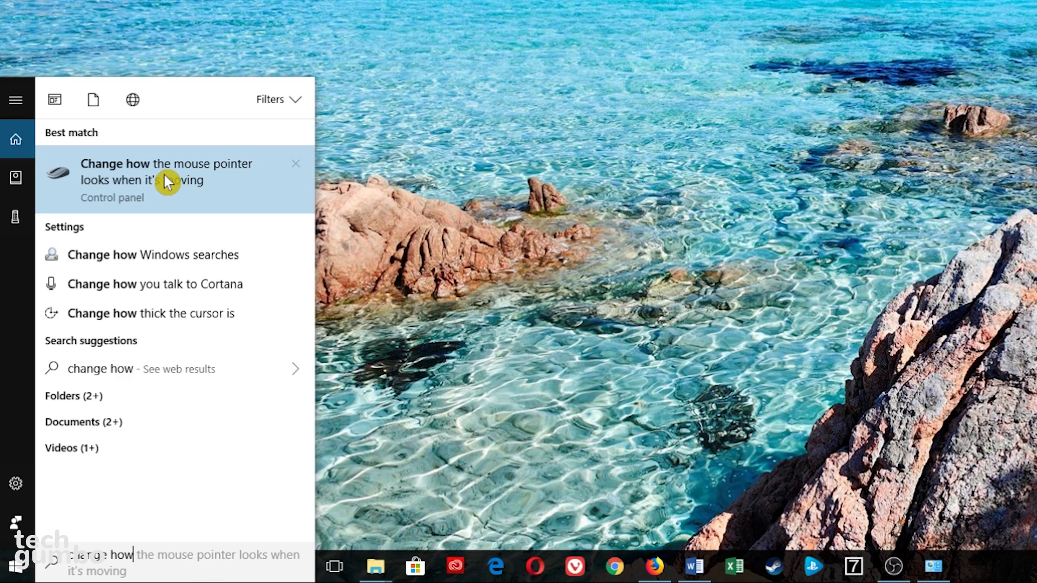
left_click(164, 175)
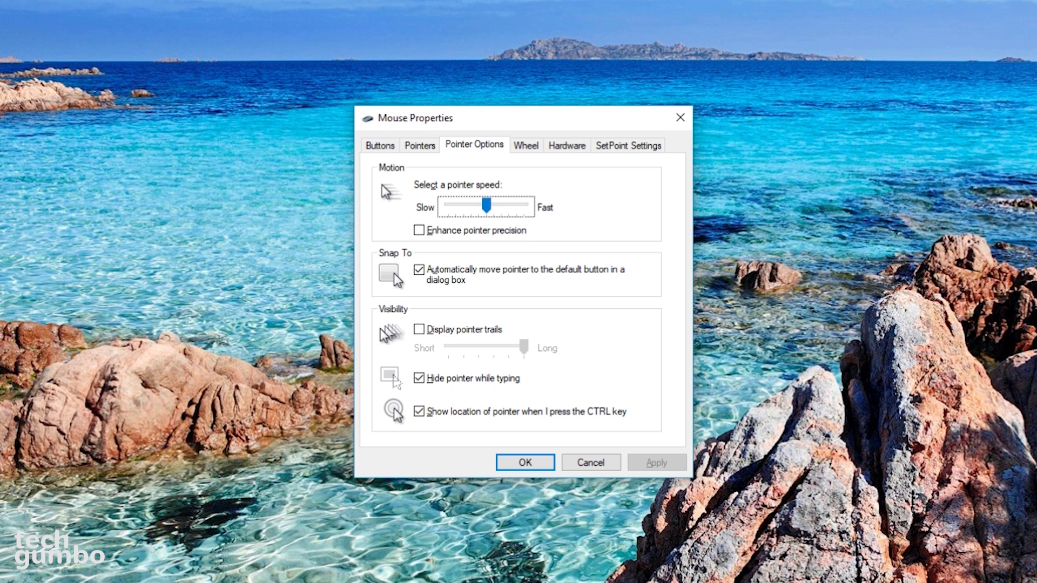
- Set green.cur from Downloads as the Normal Select pointer, apply it, and close Mouse Properties
left_click(427, 148)
left_click(640, 410)
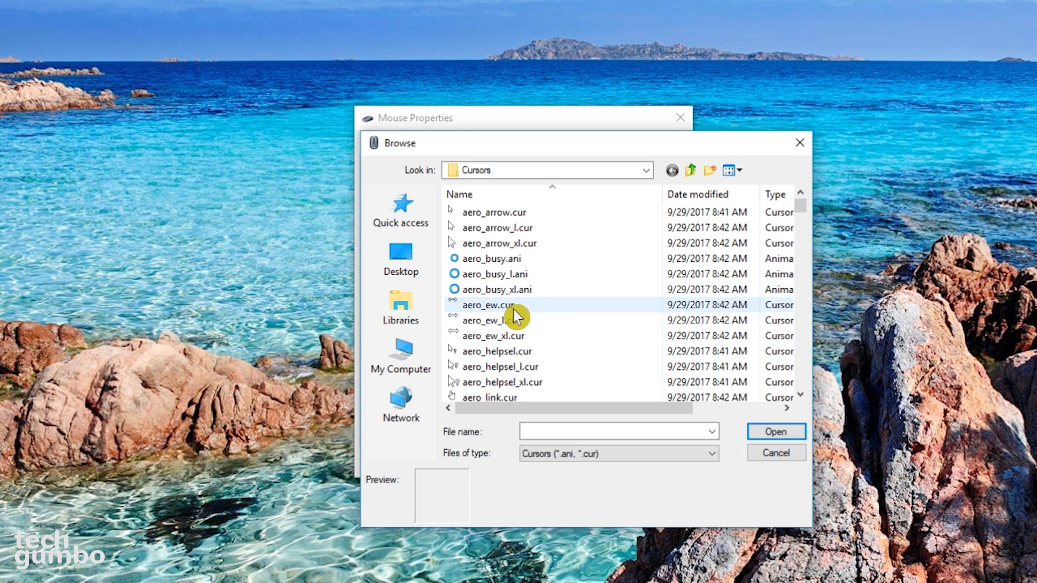
left_click(414, 361)
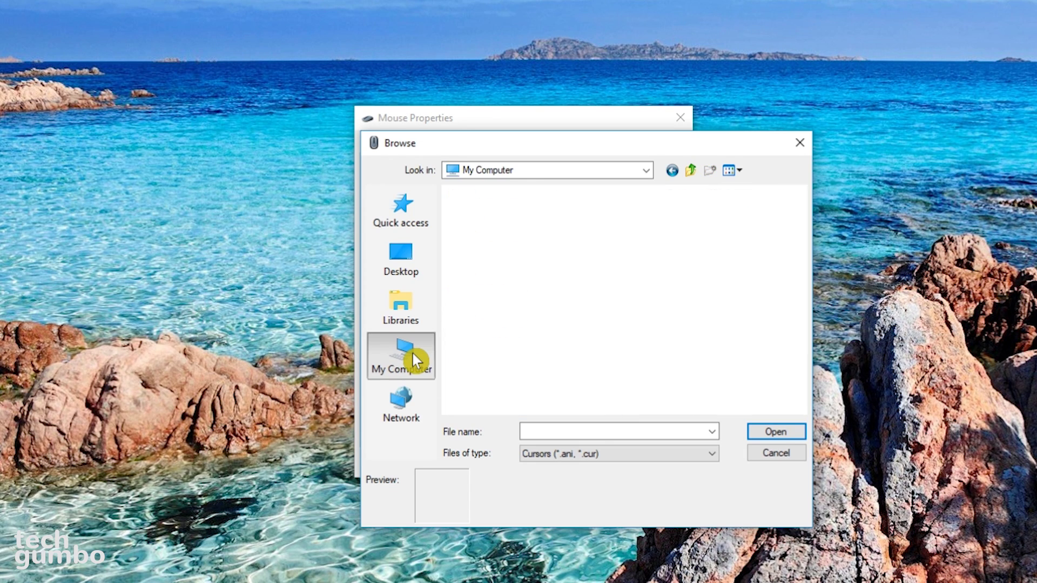
double_click(515, 213)
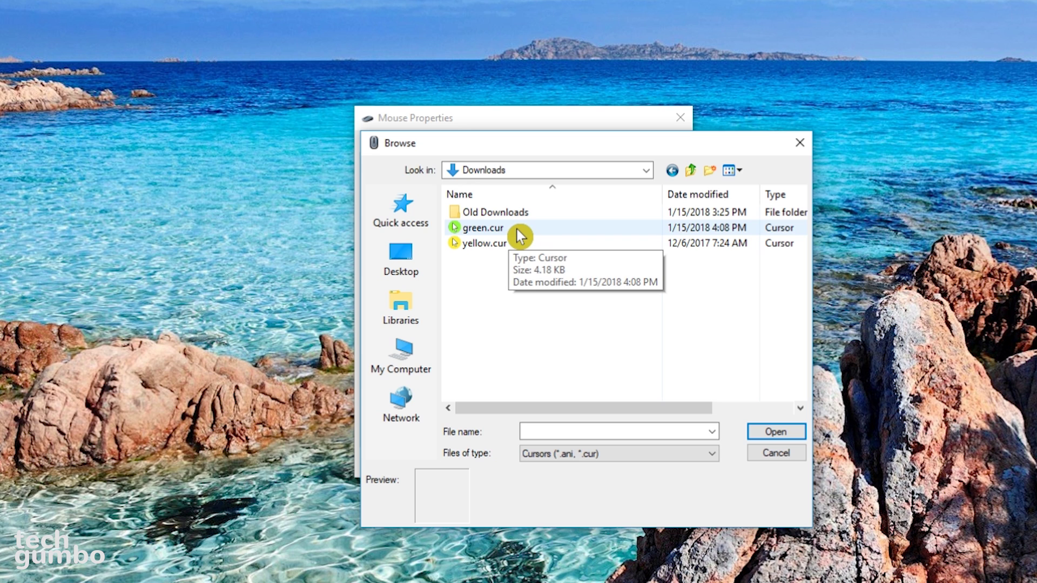
double_click(516, 229)
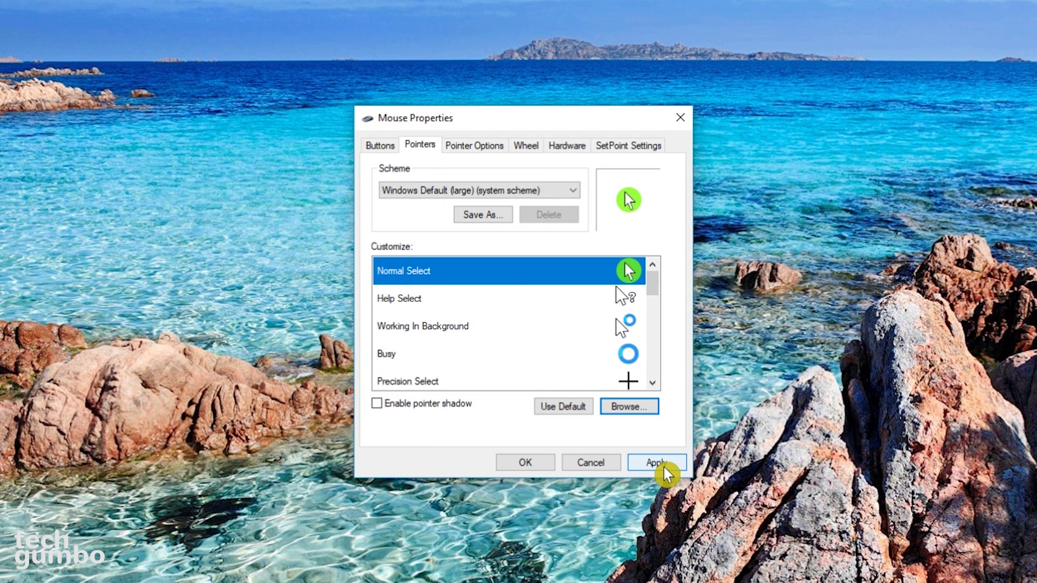
left_click(663, 465)
left_click(530, 464)
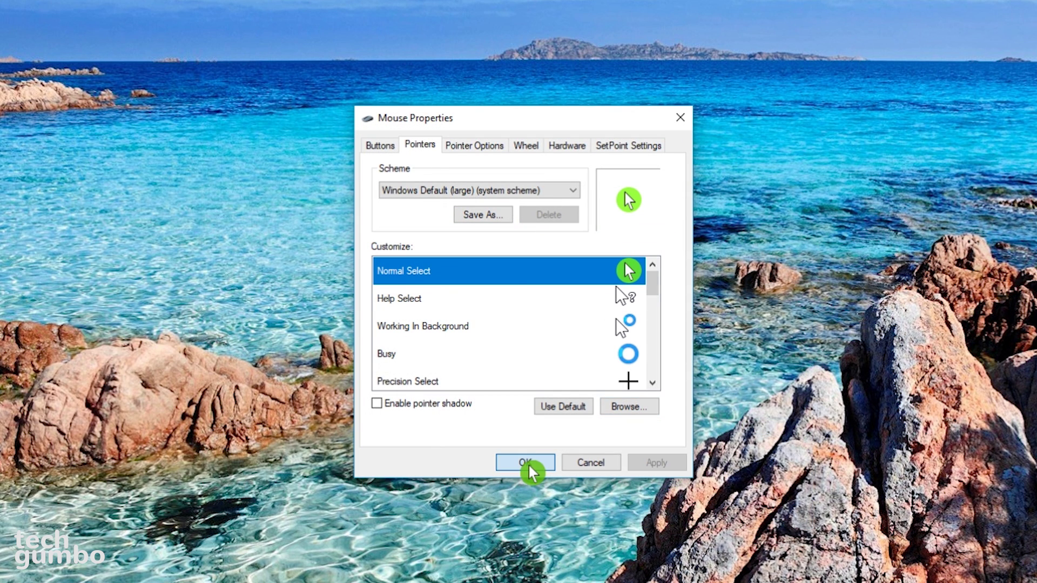